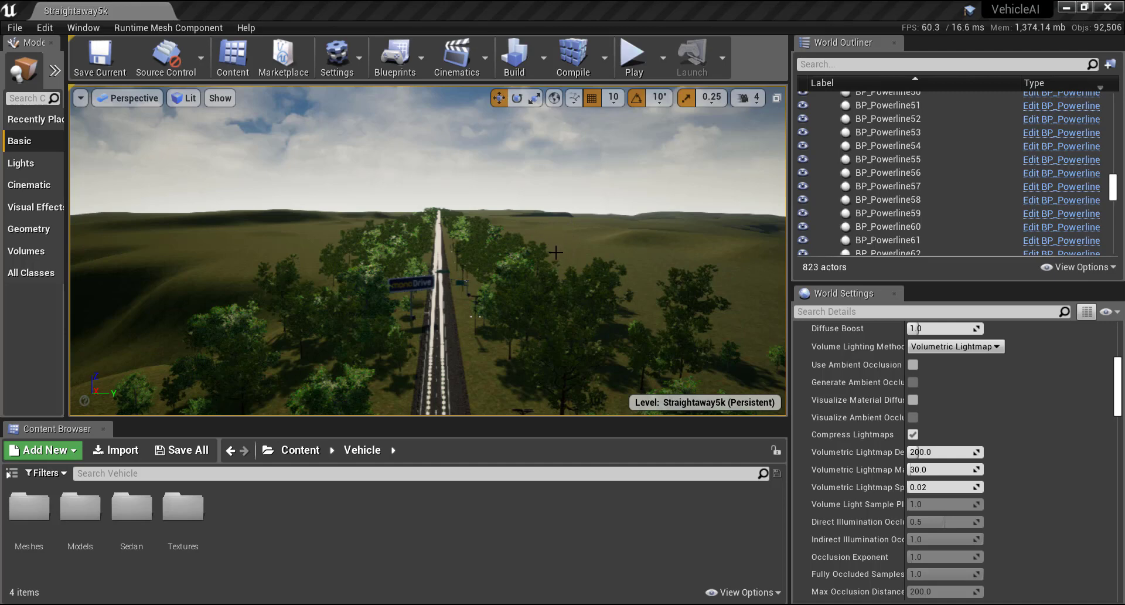
# - Scroll through the World Outliner and World Settings, then bring up the monoDrive scenario folder
pyautogui.scroll(-3, 958, 135)
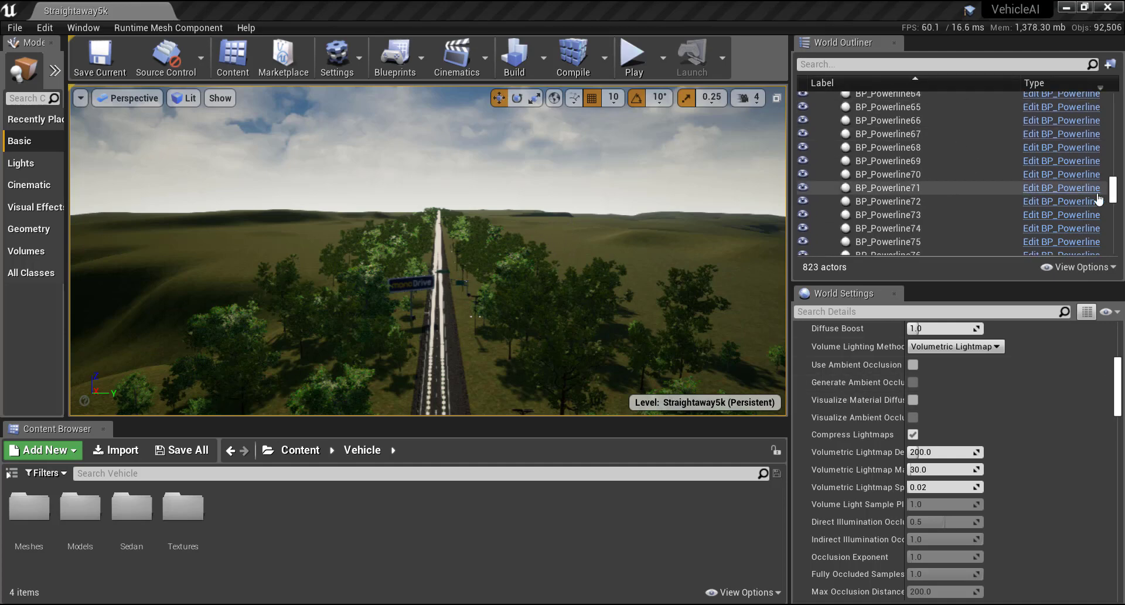
pyautogui.moveTo(1113, 190); pyautogui.dragTo(1120, 117)
pyautogui.scroll(-15, 985, 169)
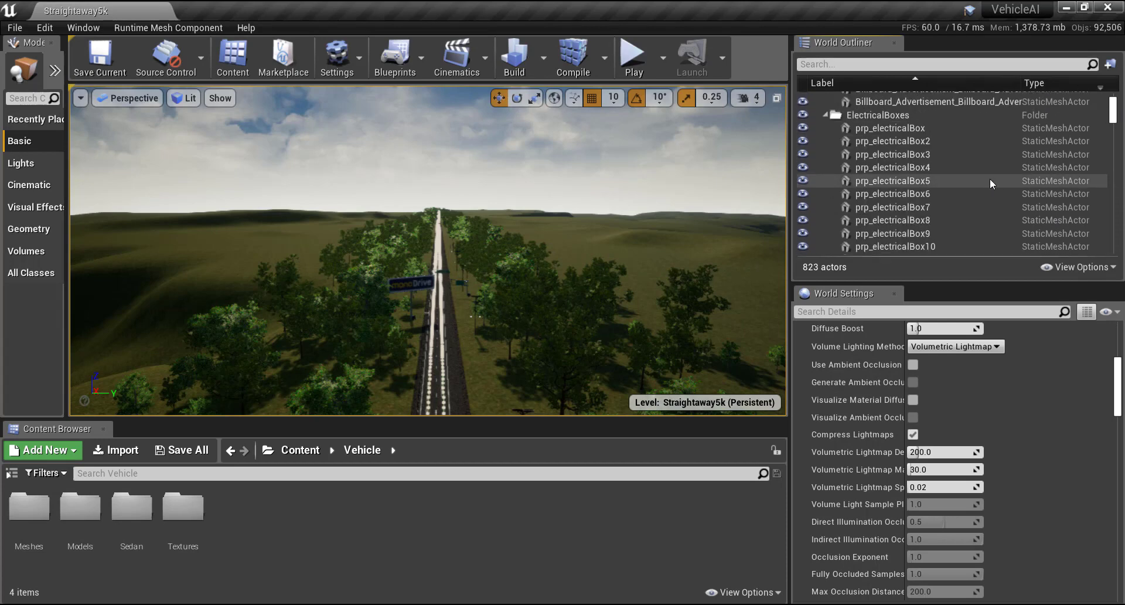
pyautogui.scroll(-20, 965, 163)
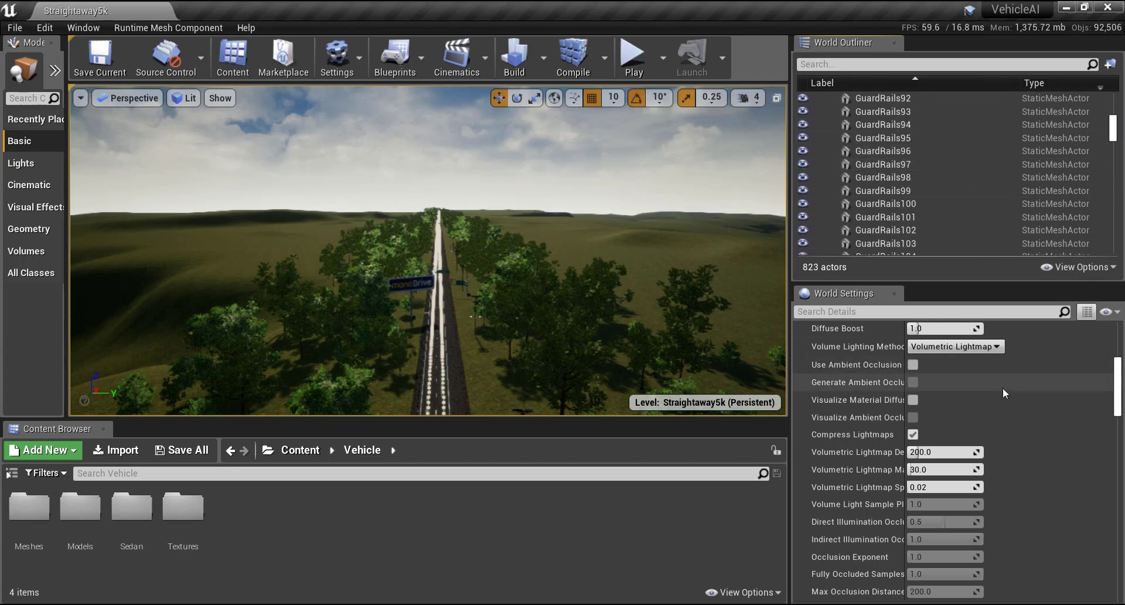
pyautogui.scroll(-4, 999, 416)
pyautogui.scroll(-3, 998, 413)
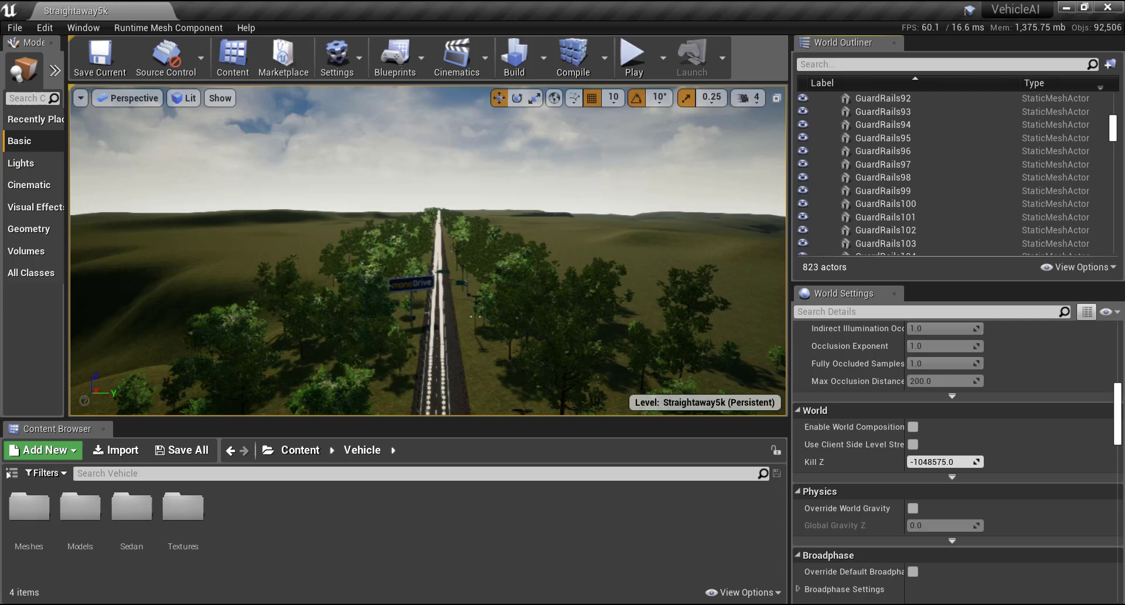
pyautogui.hotkey('alt', 'Tab')
# - Reselect 5k_AEB_36_fps_long.json in the monoDrive folder and return to the VehicleAI editor level
pyautogui.click(429, 235)
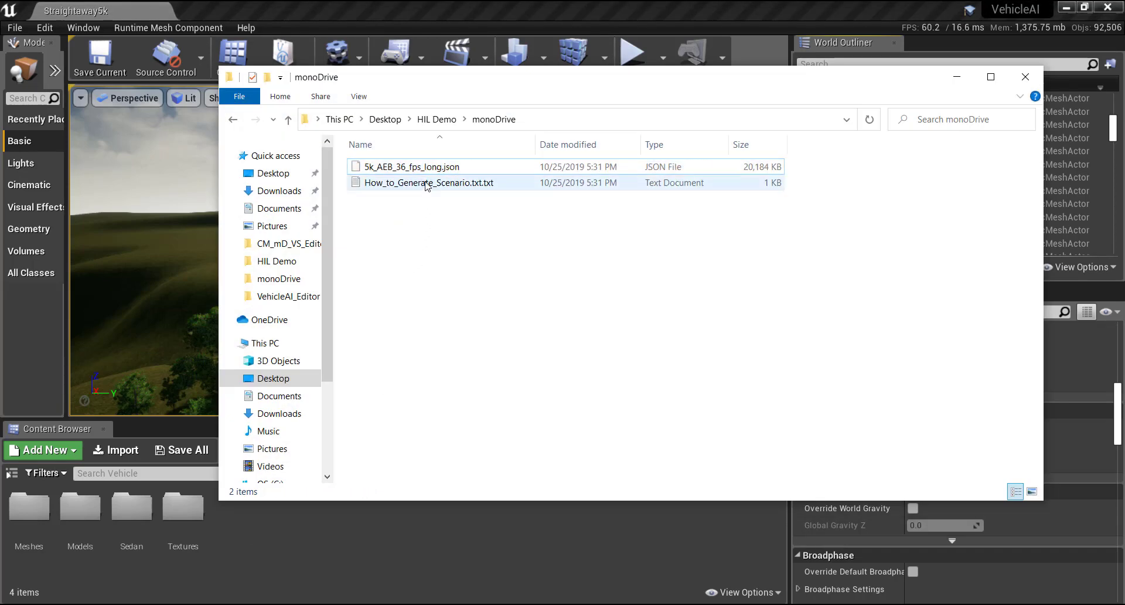
pyautogui.click(420, 165)
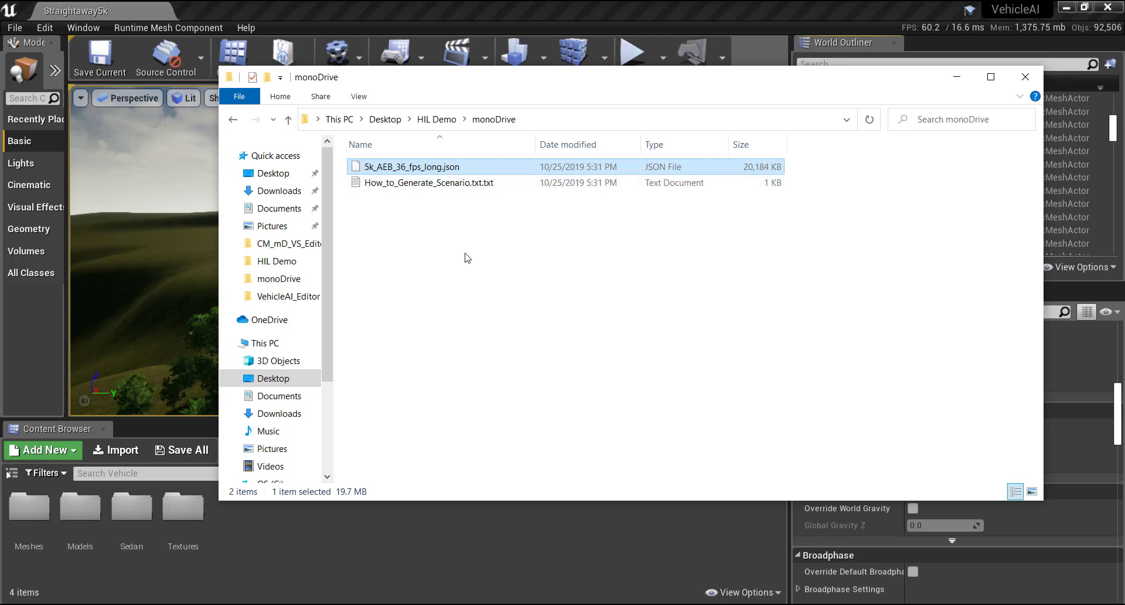
pyautogui.click(262, 10)
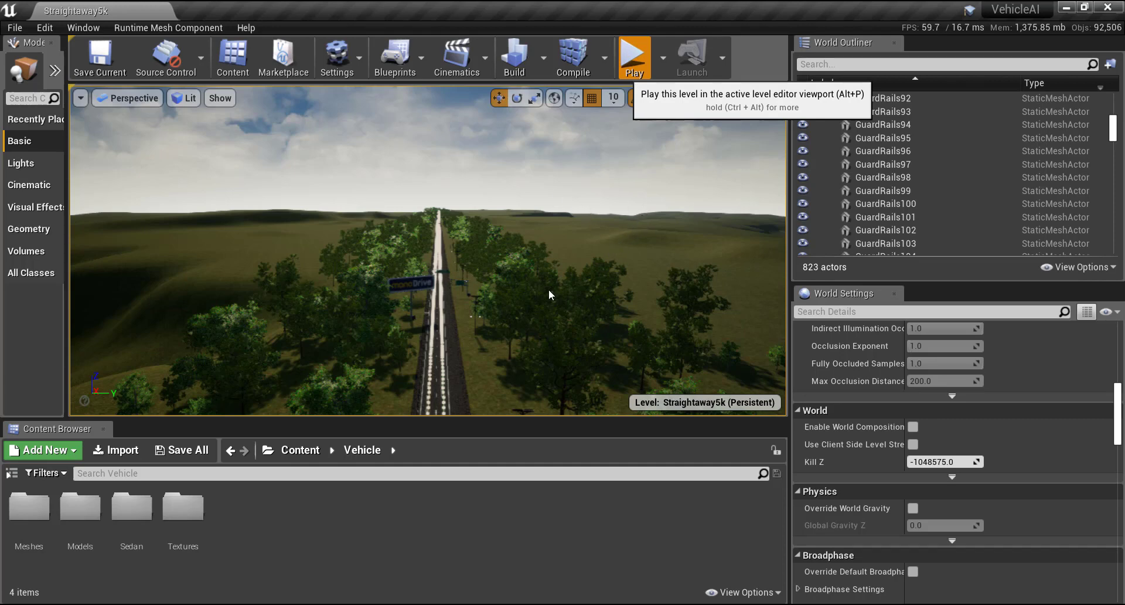
# - Start simulating the Straightaway5k level with Alt+P and switch to VeriStand's Vehicle_Control page
pyautogui.hotkey('alt', 'p')
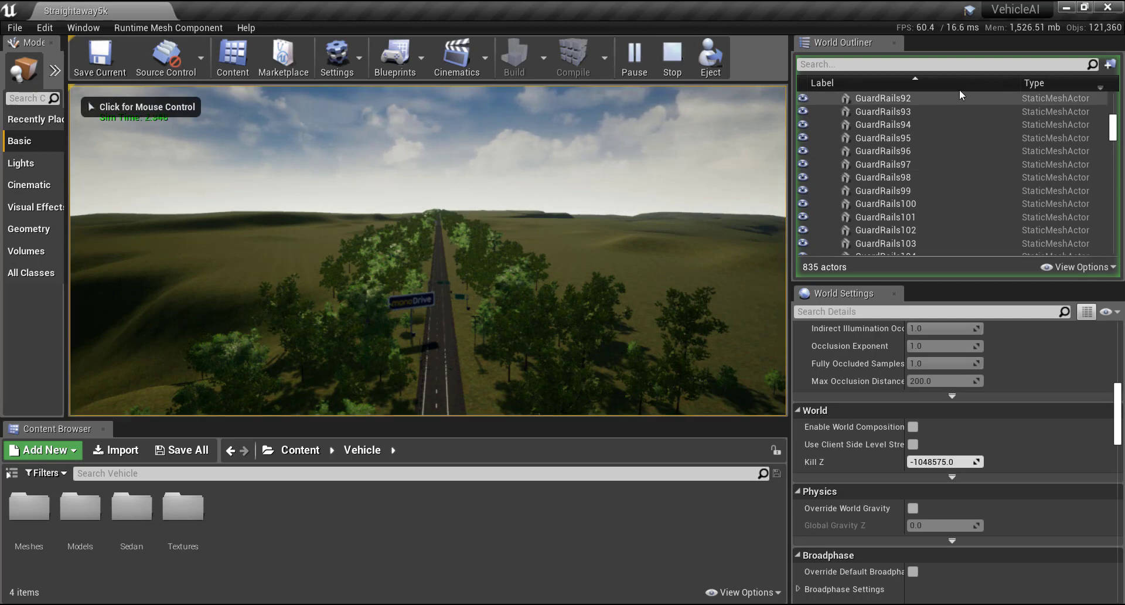
pyautogui.hotkey('alt', 'Tab')
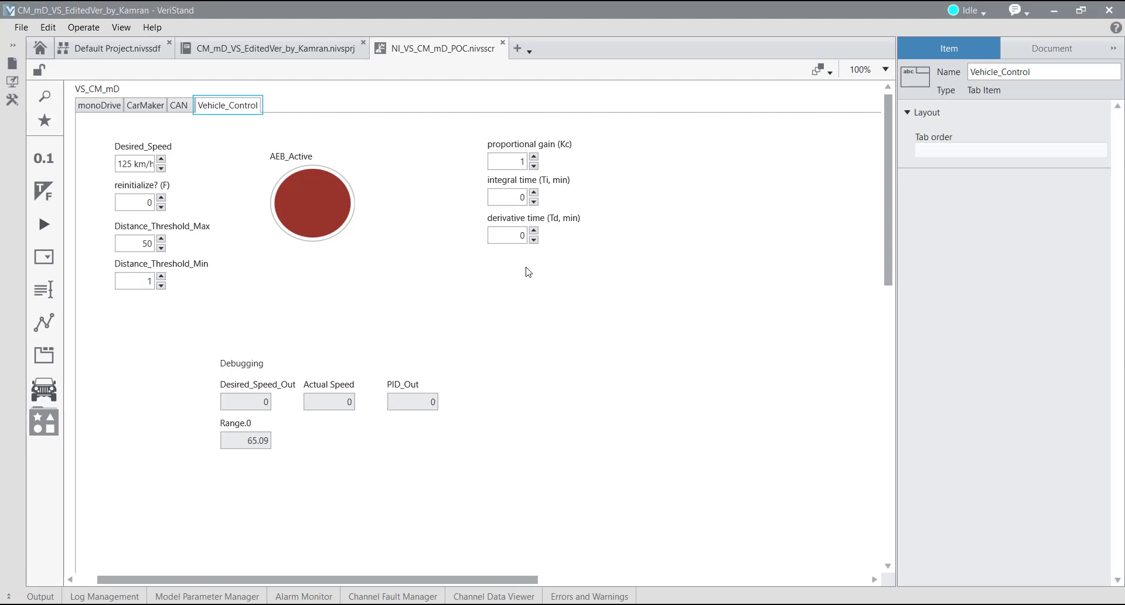
# - Open the Default Project system definition and expand Controller's custom devices down to CarMaker's Inputs and Outputs
pyautogui.click(141, 52)
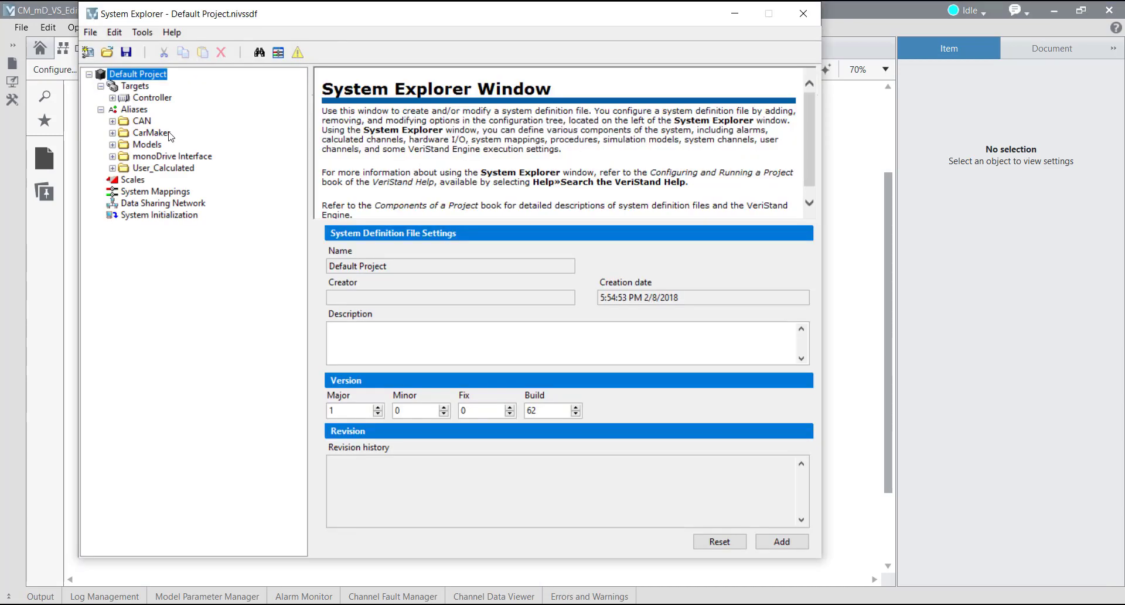
pyautogui.click(112, 98)
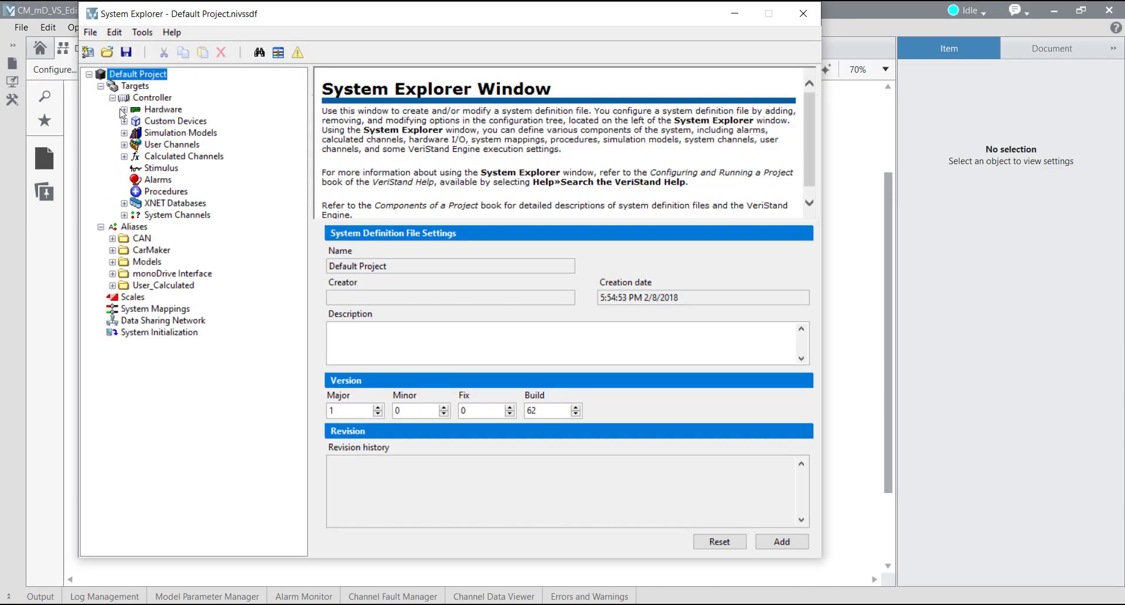
pyautogui.click(125, 122)
pyautogui.click(167, 133)
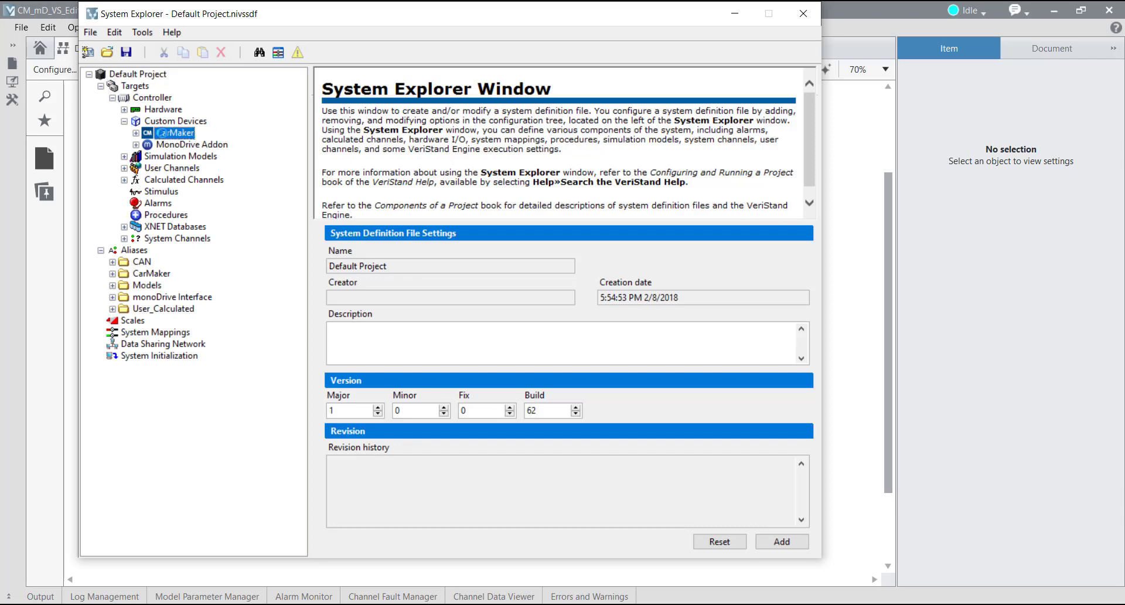
pyautogui.click(168, 145)
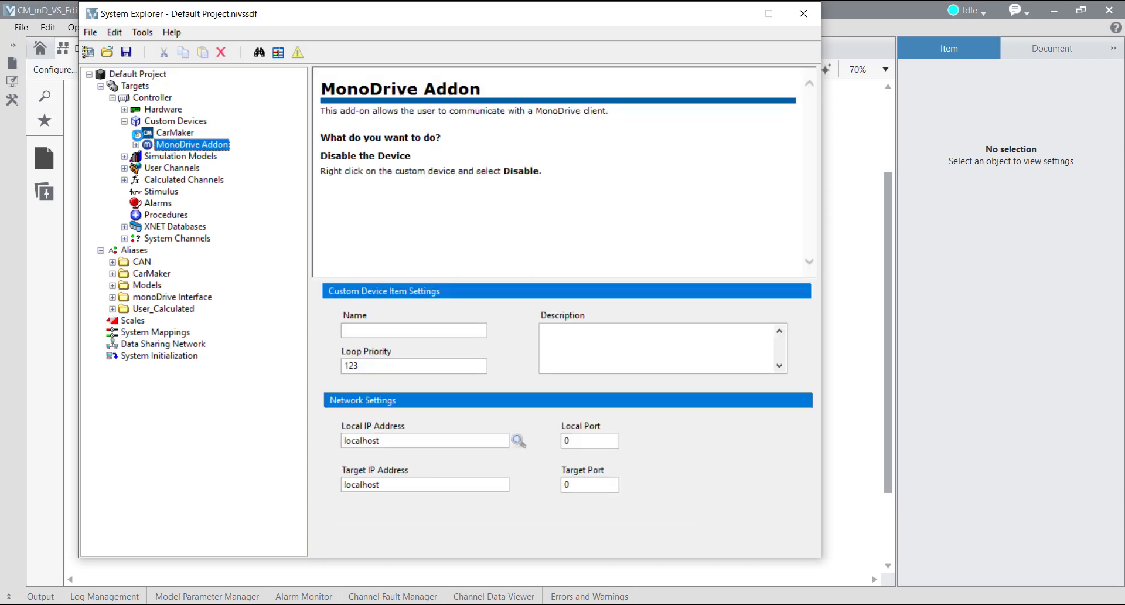
pyautogui.click(135, 133)
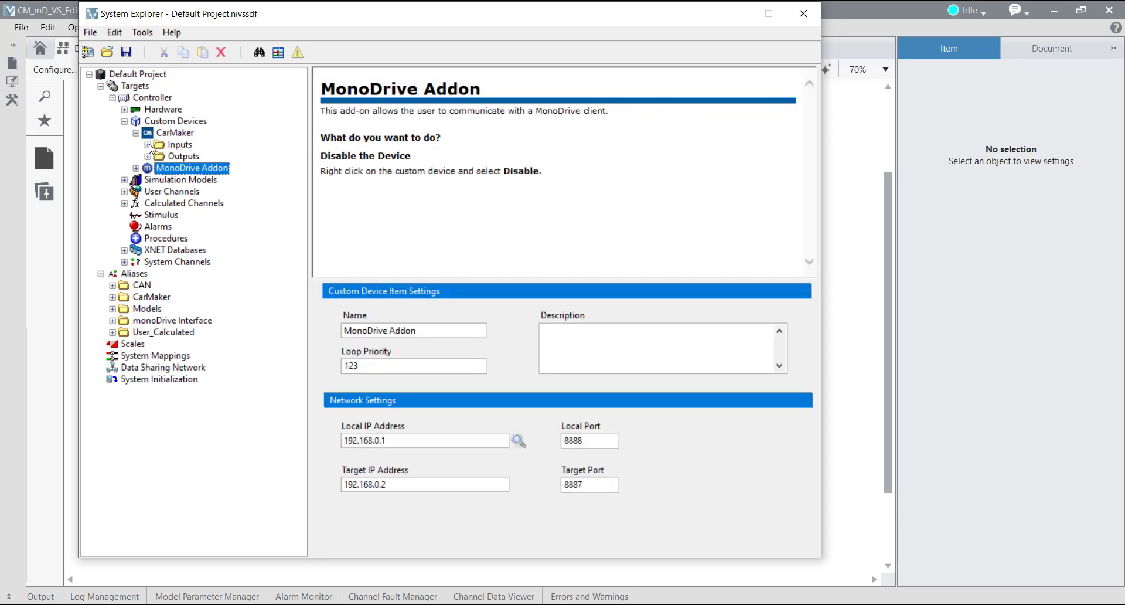
pyautogui.click(148, 145)
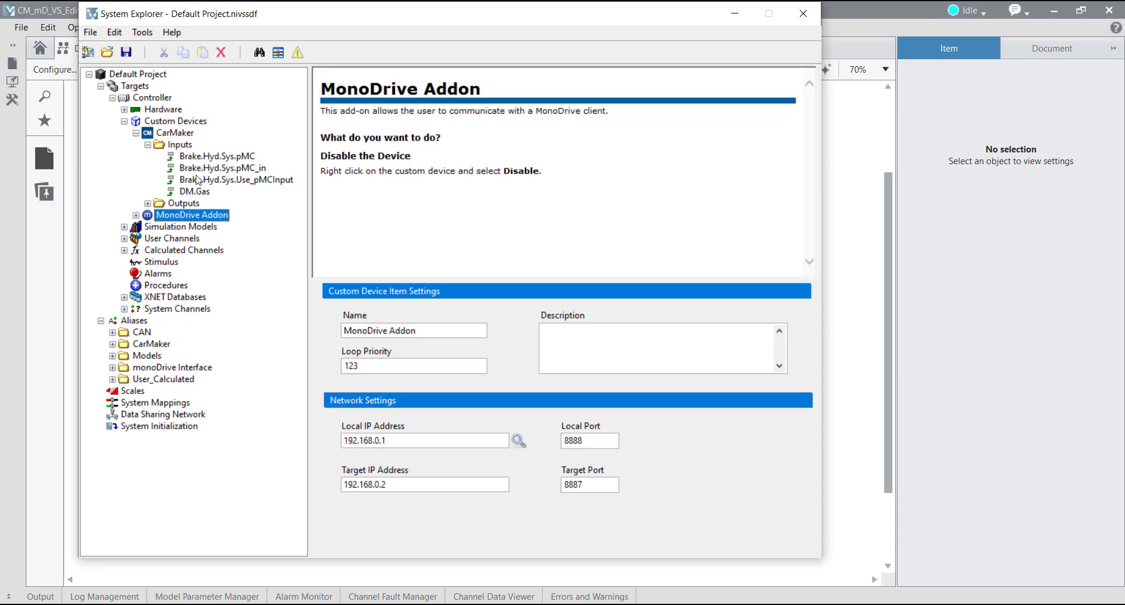
pyautogui.click(148, 204)
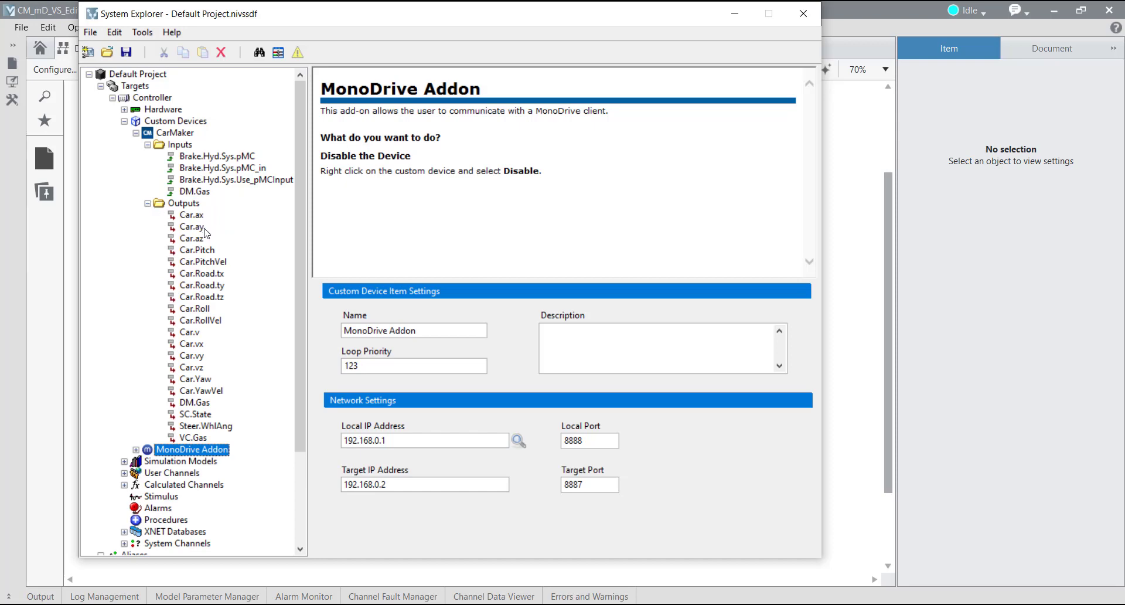
# - Expand MonoDrive Addon's Ego Commands with its Angular Velocity, Orientation and Position channels
pyautogui.scroll(-3, 201, 228)
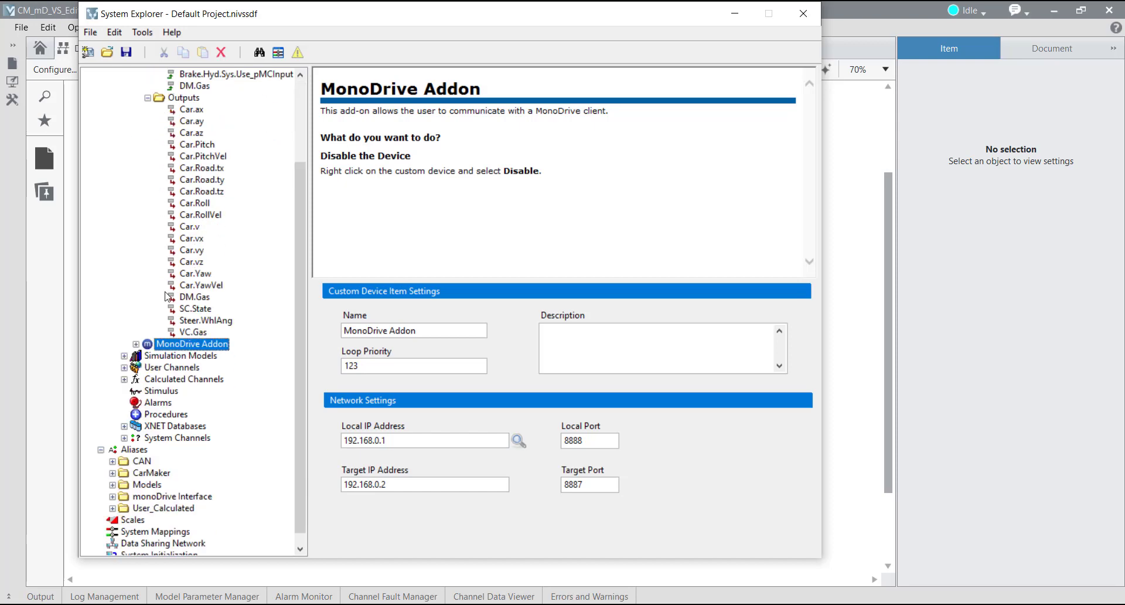
pyautogui.click(136, 344)
pyautogui.click(148, 368)
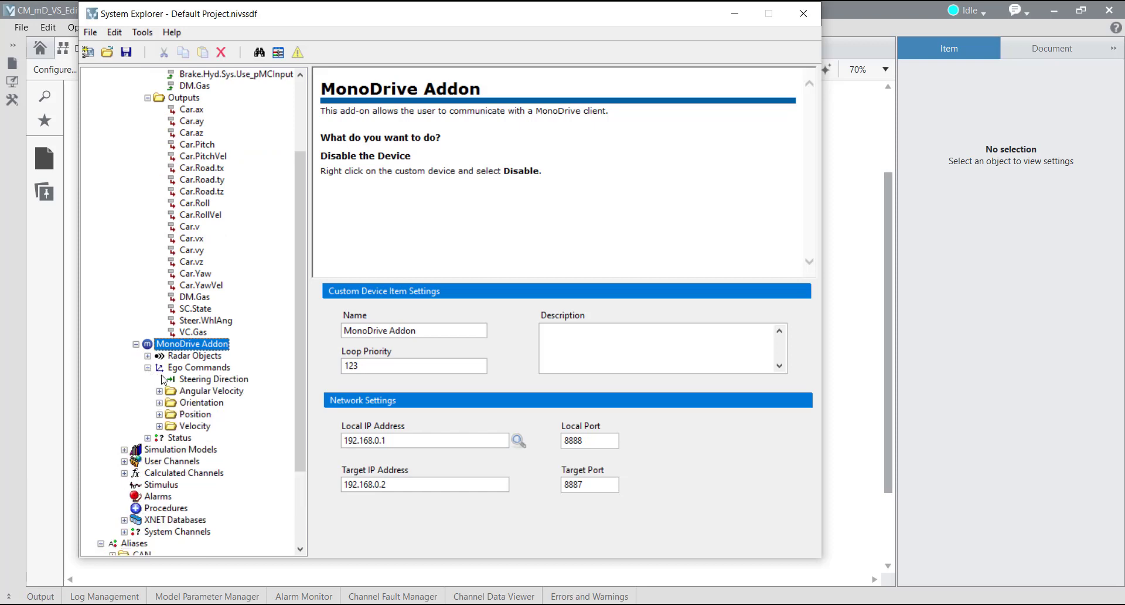
pyautogui.scroll(-1, 165, 373)
pyautogui.click(159, 356)
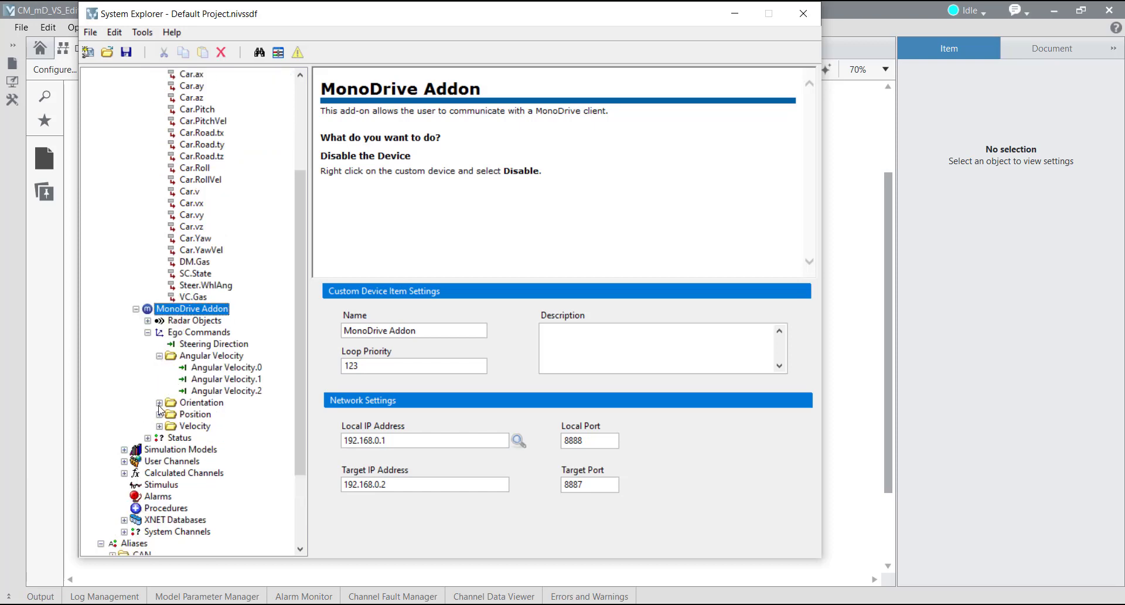
pyautogui.scroll(-1, 160, 409)
pyautogui.click(159, 368)
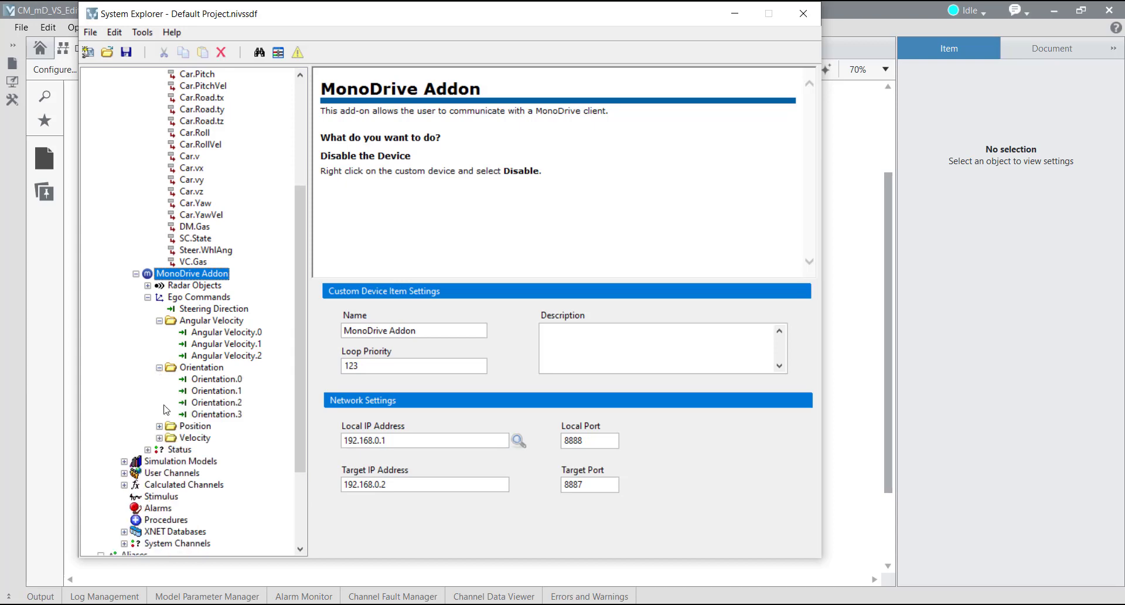
pyautogui.click(158, 426)
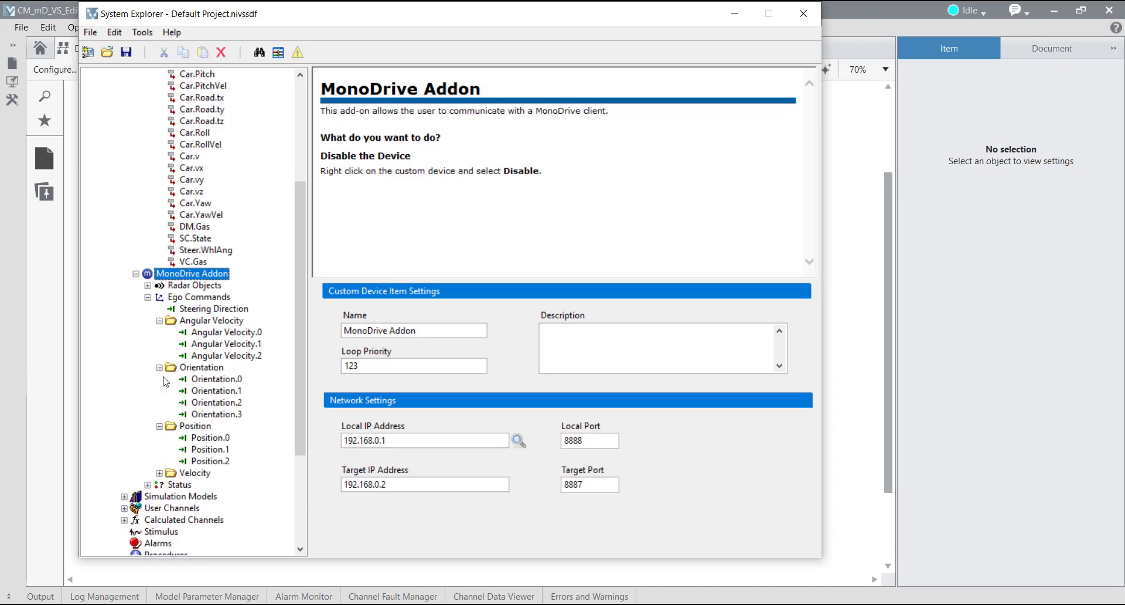
# - Expand Radar Objects to list the Range, AOA and Velocity channels (0 through 19)
pyautogui.click(147, 286)
pyautogui.click(158, 323)
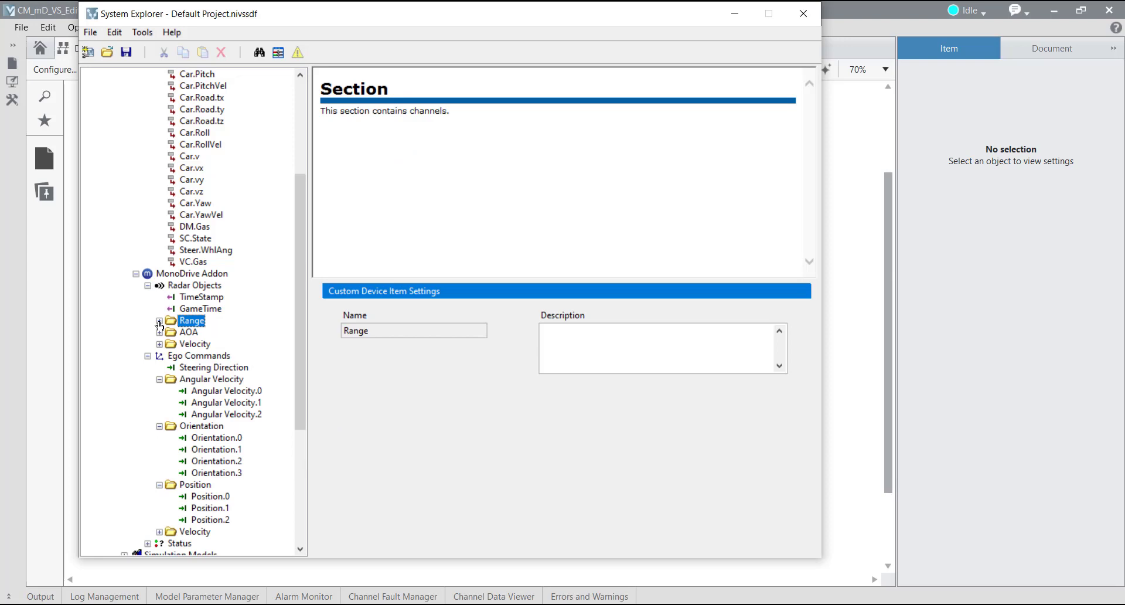
pyautogui.click(159, 320)
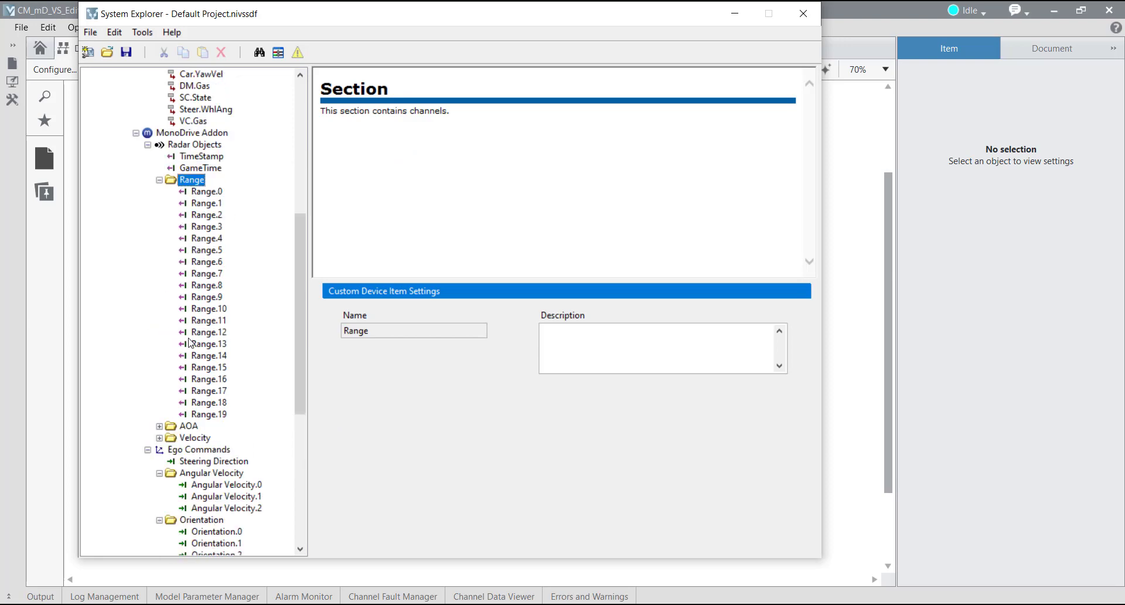
pyautogui.click(159, 426)
pyautogui.scroll(-7, 163, 436)
pyautogui.click(158, 426)
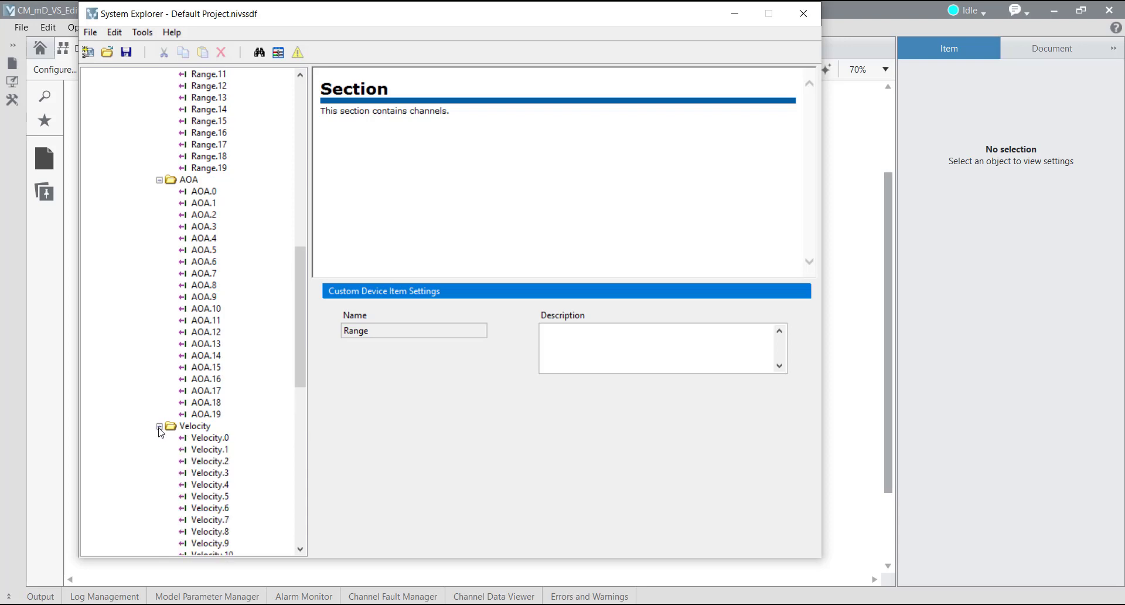
pyautogui.scroll(4, 213, 471)
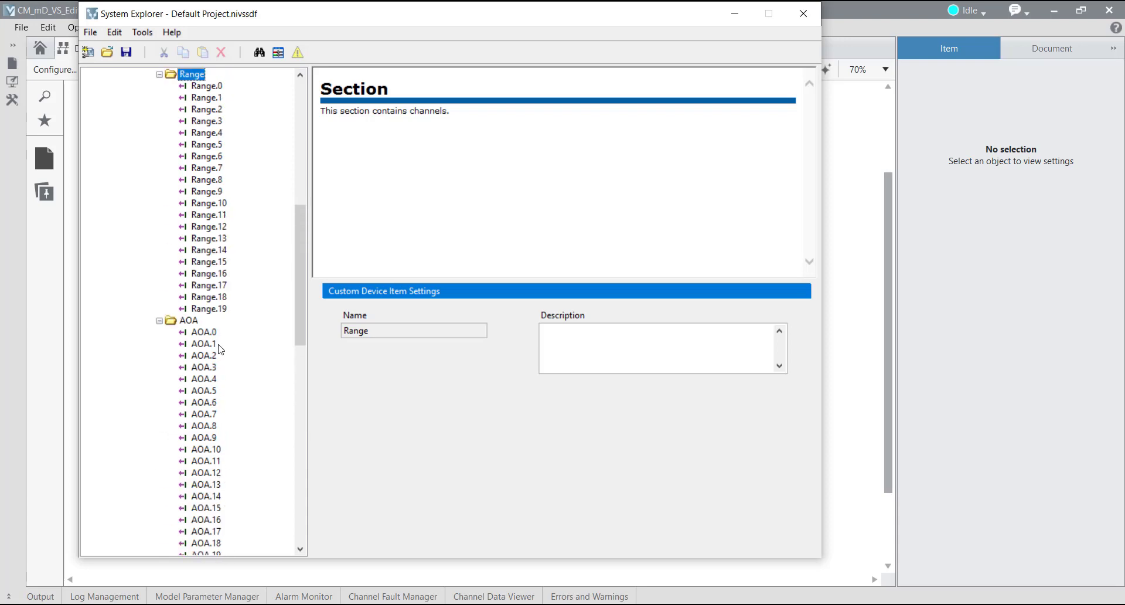
pyautogui.scroll(12, 241, 337)
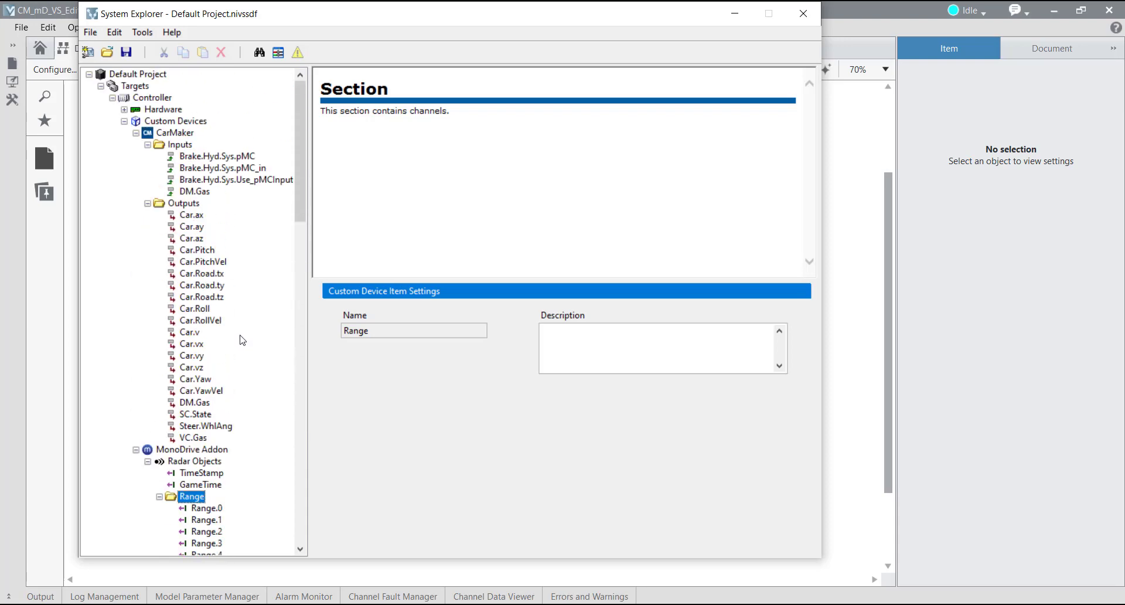
# - Expand Hardware > Chassis > NI-XNET > CAN > ADAS down to the cyclic MRR_Detection_0 frame signals
pyautogui.click(124, 109)
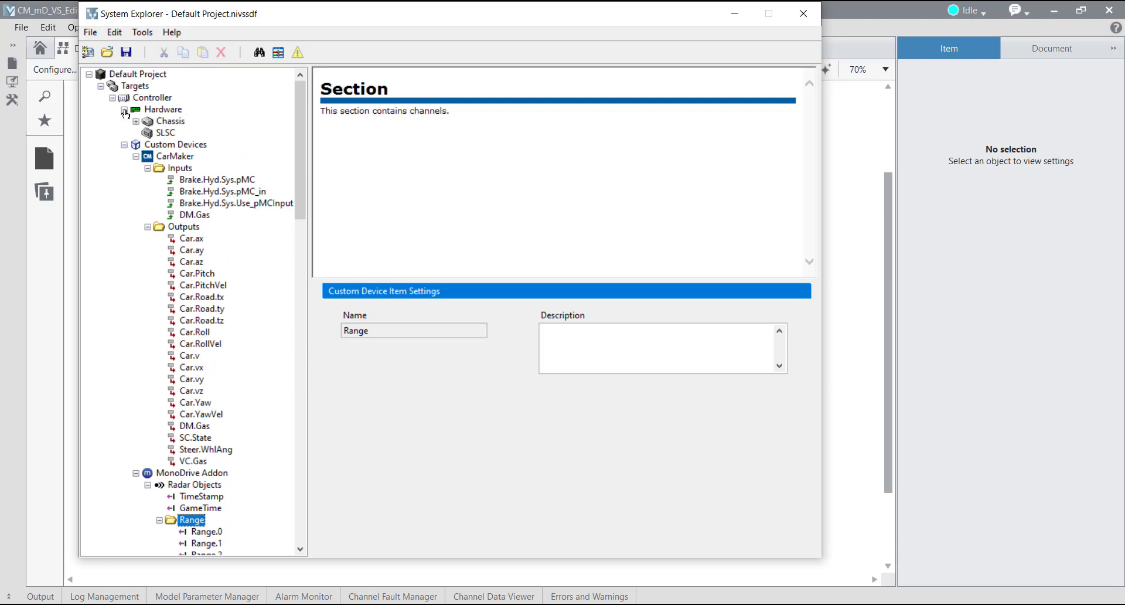
pyautogui.click(135, 122)
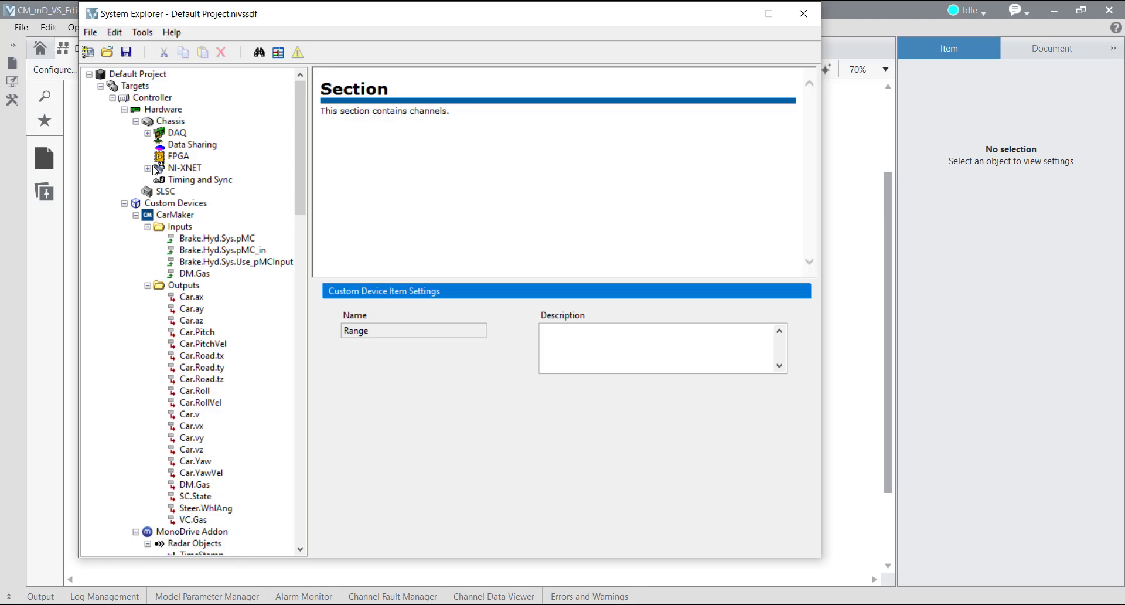
pyautogui.click(148, 168)
pyautogui.click(160, 180)
pyautogui.click(171, 192)
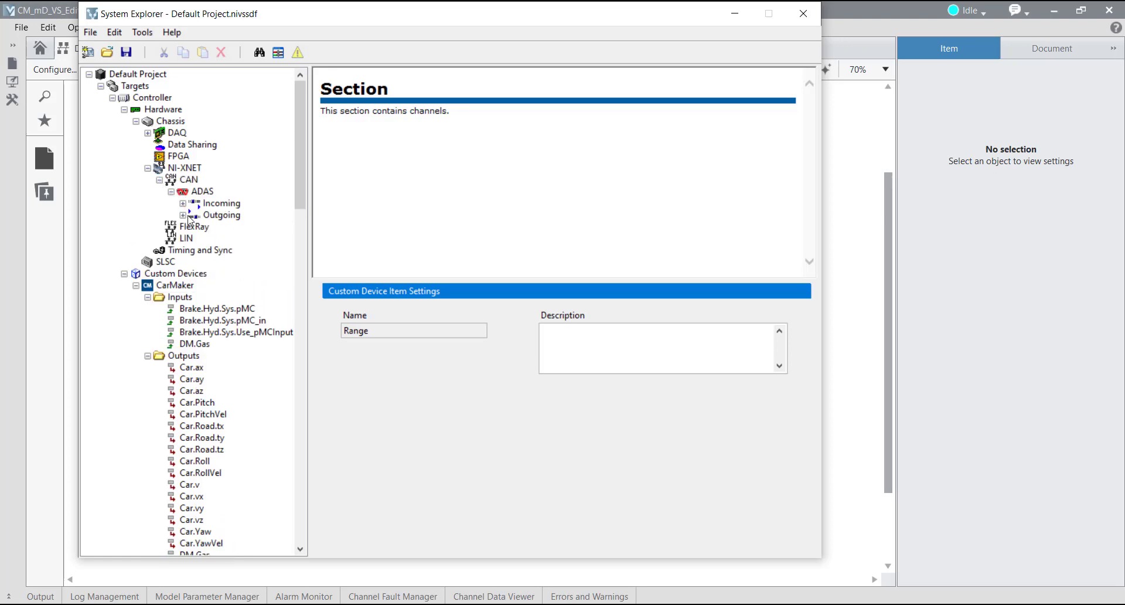
pyautogui.click(183, 215)
pyautogui.click(195, 250)
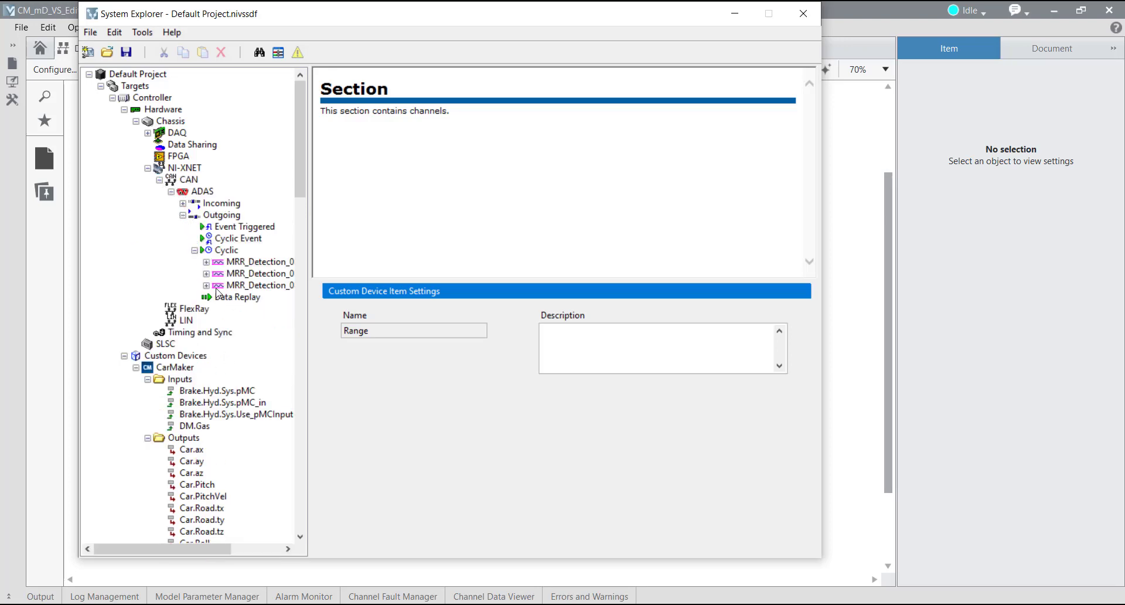
pyautogui.click(206, 262)
pyautogui.moveTo(207, 549)
pyautogui.mouseDown()
pyautogui.moveTo(266, 549)
pyautogui.moveTo(190, 549)
pyautogui.mouseUp()
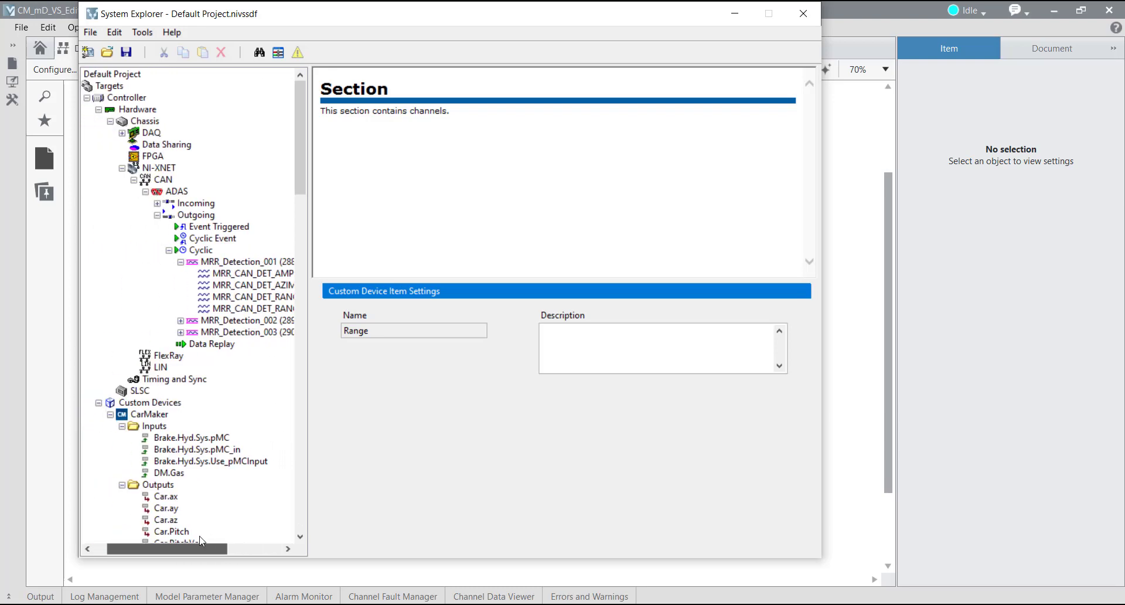
# - Show the ADAS CAN port settings (Demo_ADAS, 500 kBd) and collapse the CAN, NI-XNET and channel branches
pyautogui.click(192, 191)
pyautogui.click(152, 180)
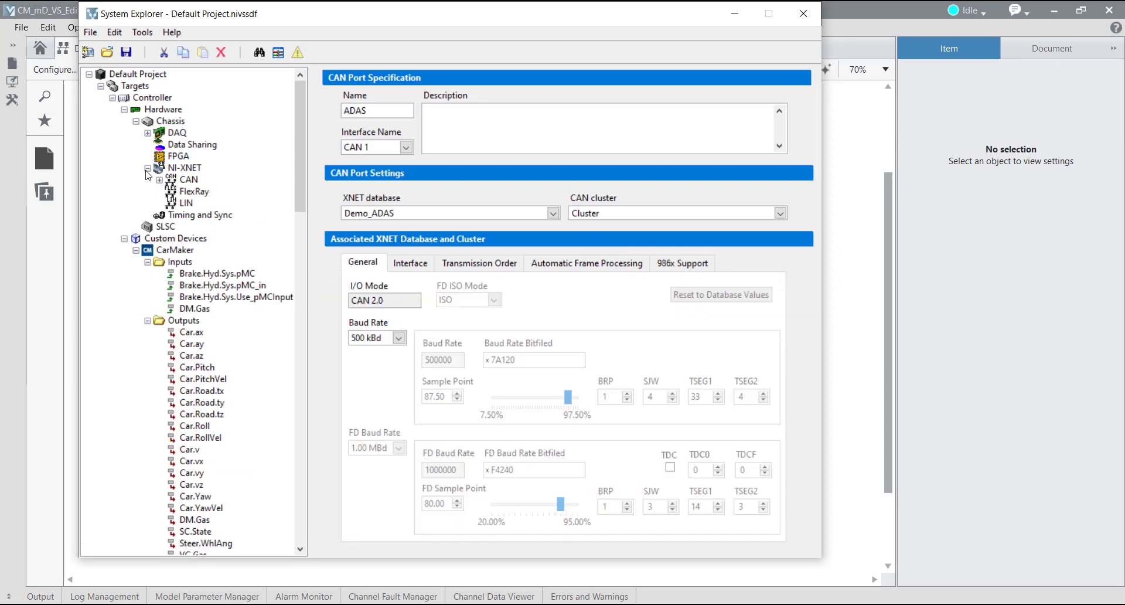
pyautogui.click(147, 168)
pyautogui.click(148, 228)
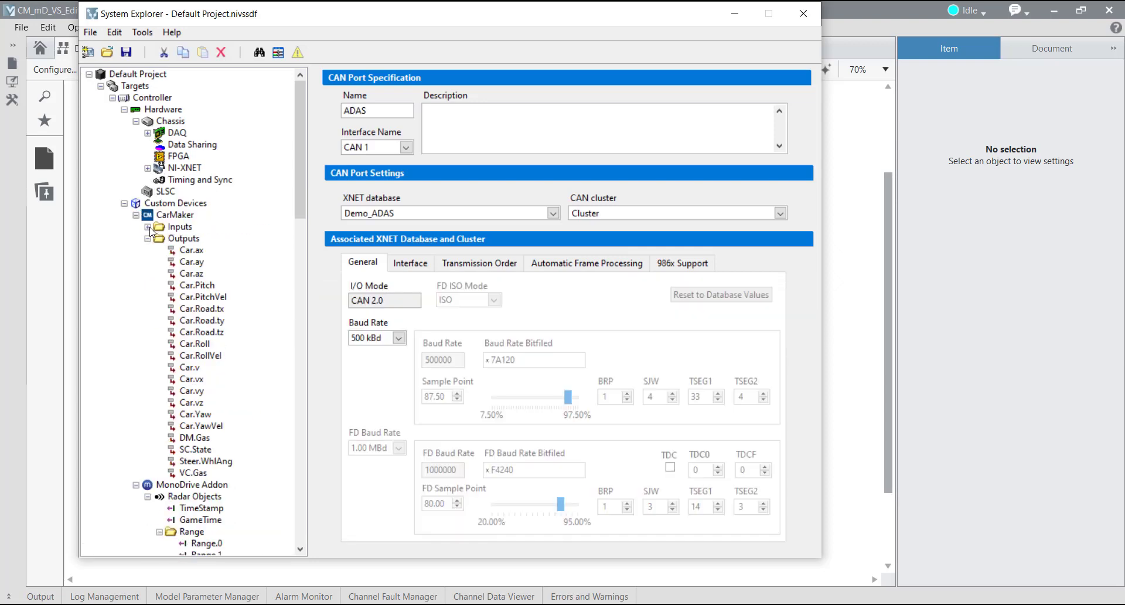
pyautogui.click(148, 238)
pyautogui.click(147, 262)
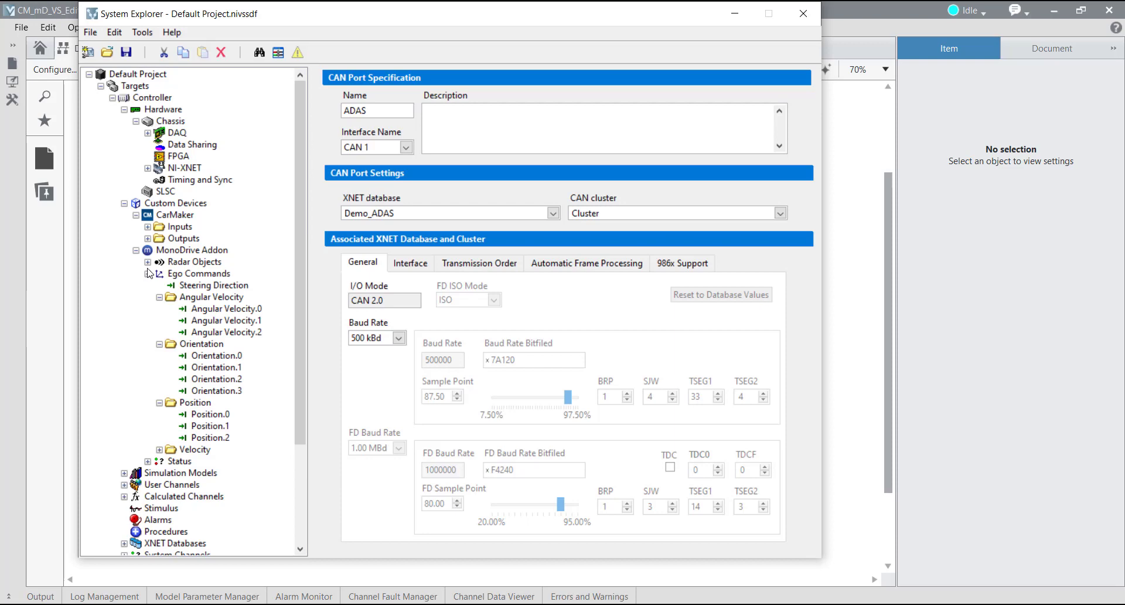
pyautogui.click(147, 273)
# - Review the AEB_Algorithm and Throttle_Control simulation models, then close System Explorer
pyautogui.click(124, 297)
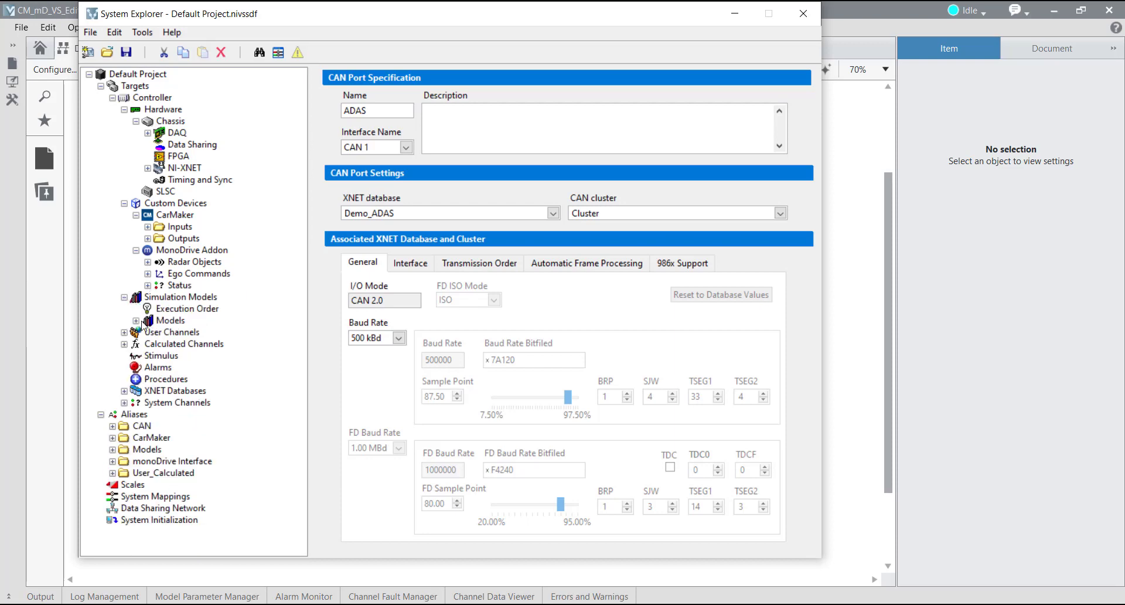
pyautogui.click(135, 321)
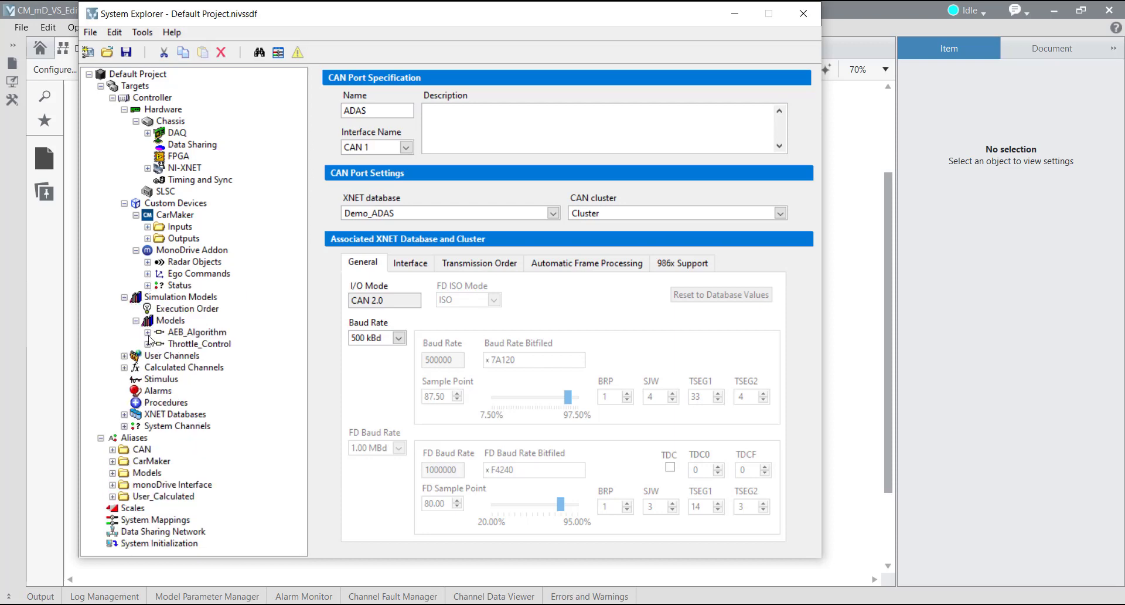
pyautogui.click(183, 332)
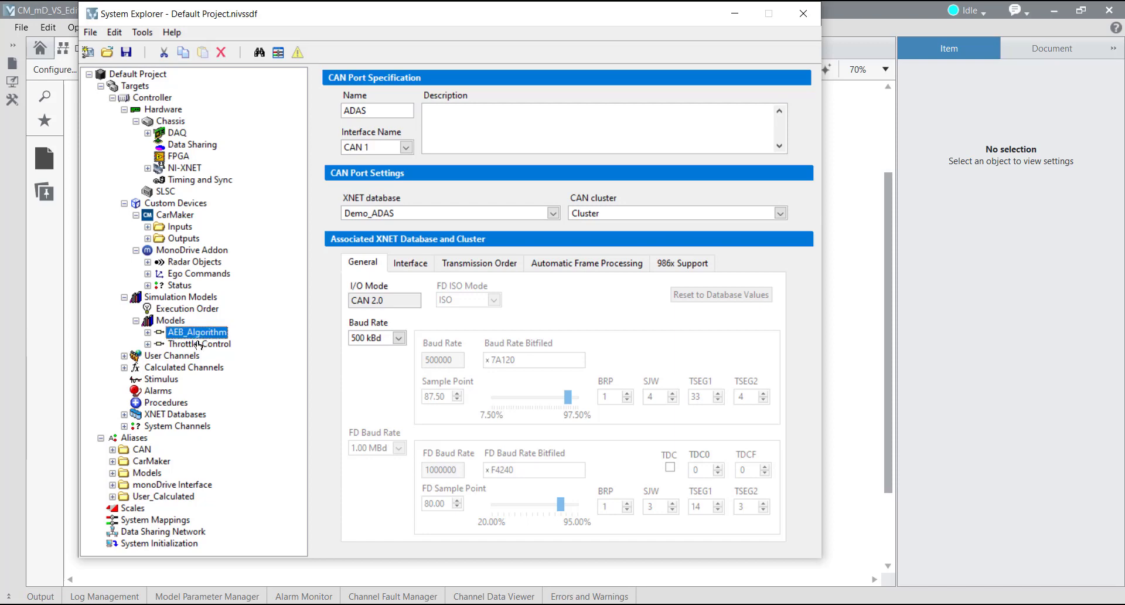
pyautogui.click(179, 344)
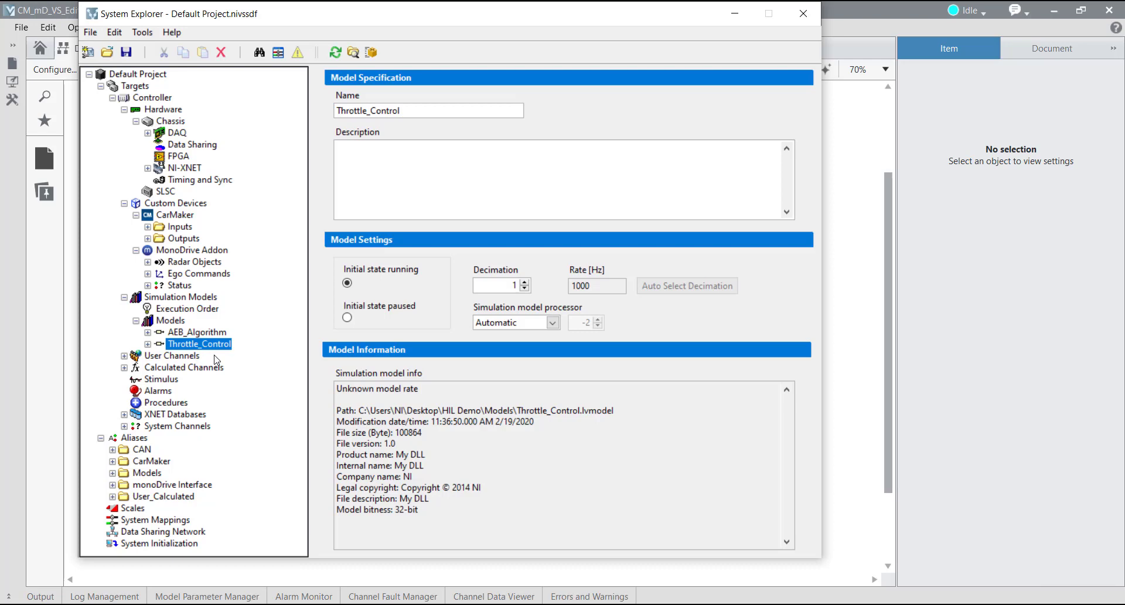
pyautogui.click(804, 13)
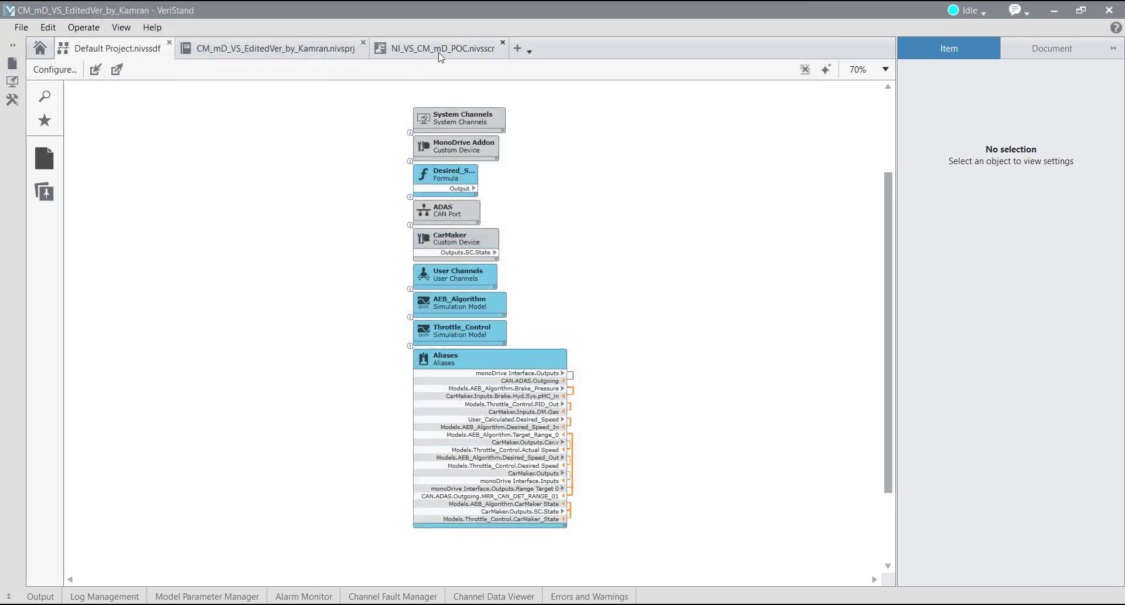
# - Tour the NI_VS_CM_mD_POC screen's monoDrive, CarMaker, CAN and Vehicle_Control pages, then open the Output pane
pyautogui.click(440, 53)
pyautogui.click(117, 105)
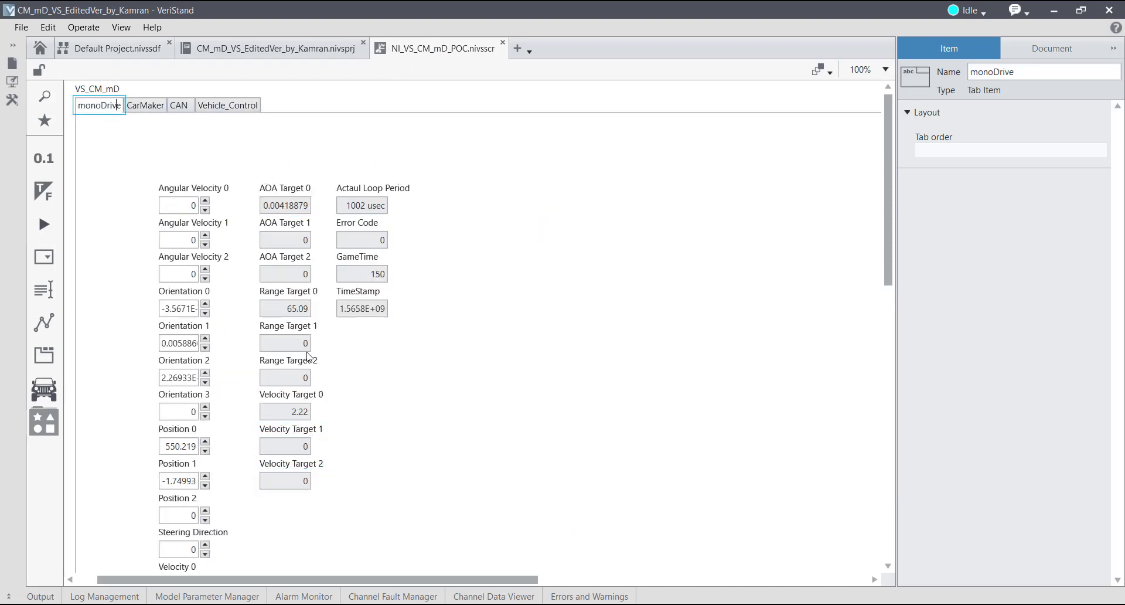
pyautogui.scroll(-3, 238, 306)
pyautogui.scroll(3, 226, 146)
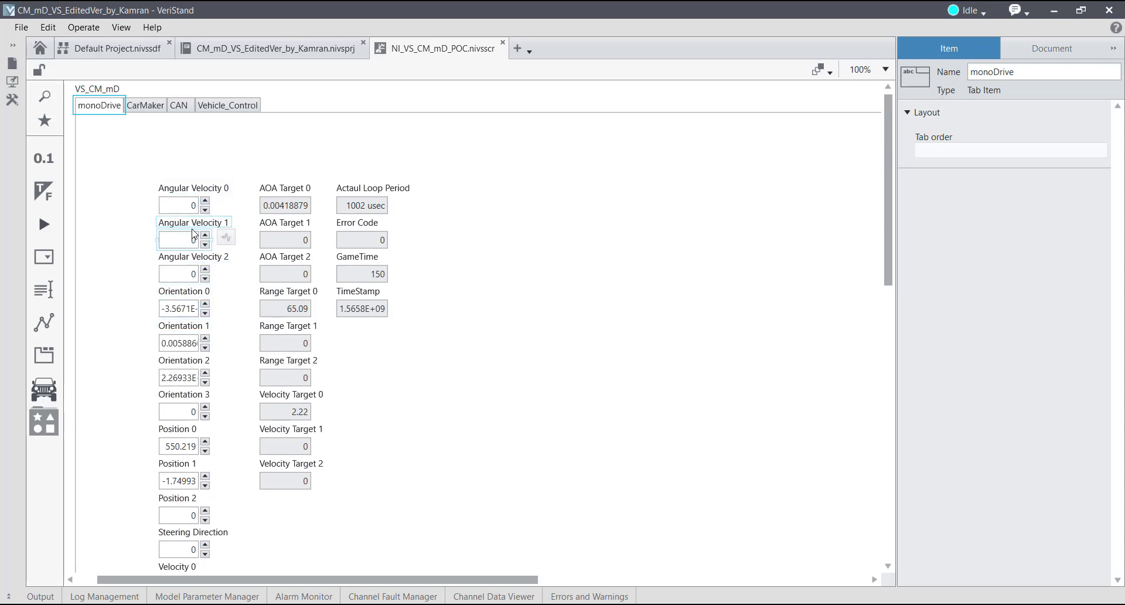
pyautogui.click(146, 105)
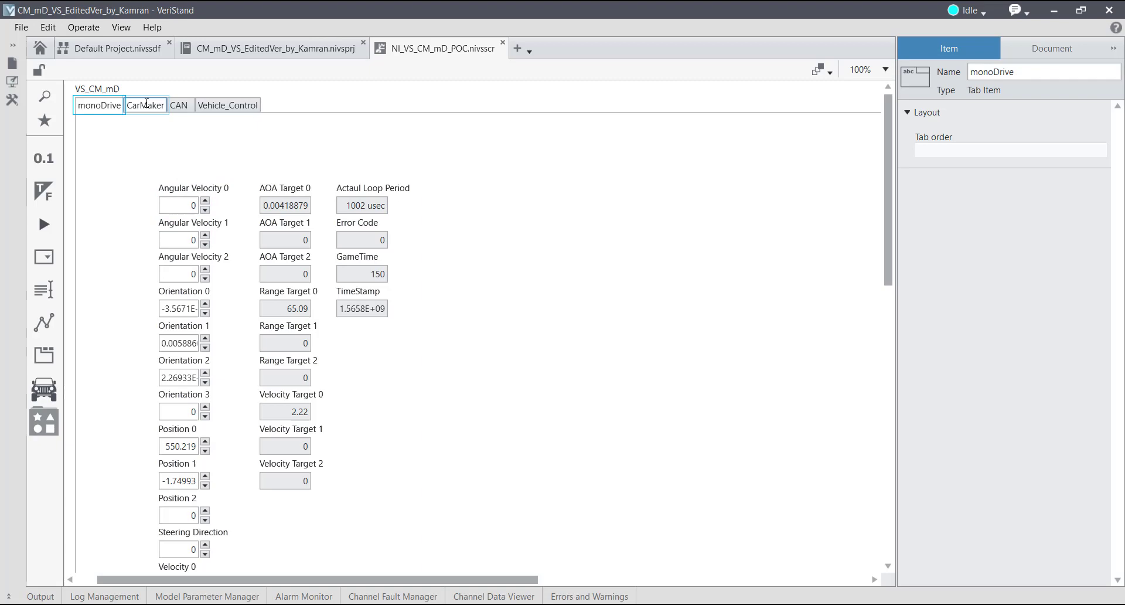
pyautogui.scroll(-5, 262, 394)
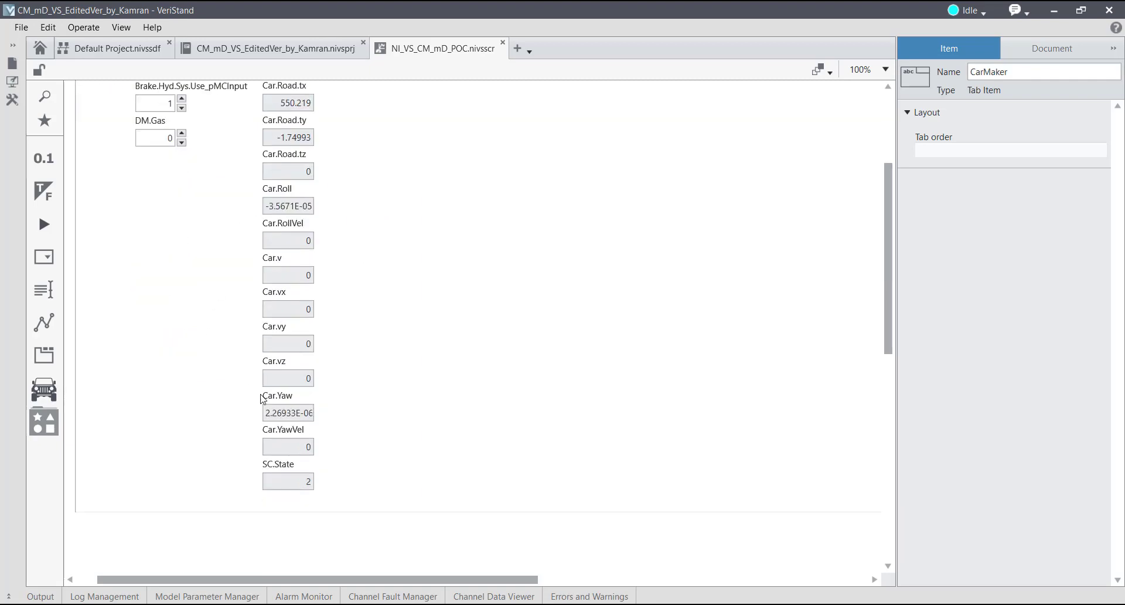
pyautogui.scroll(4, 328, 204)
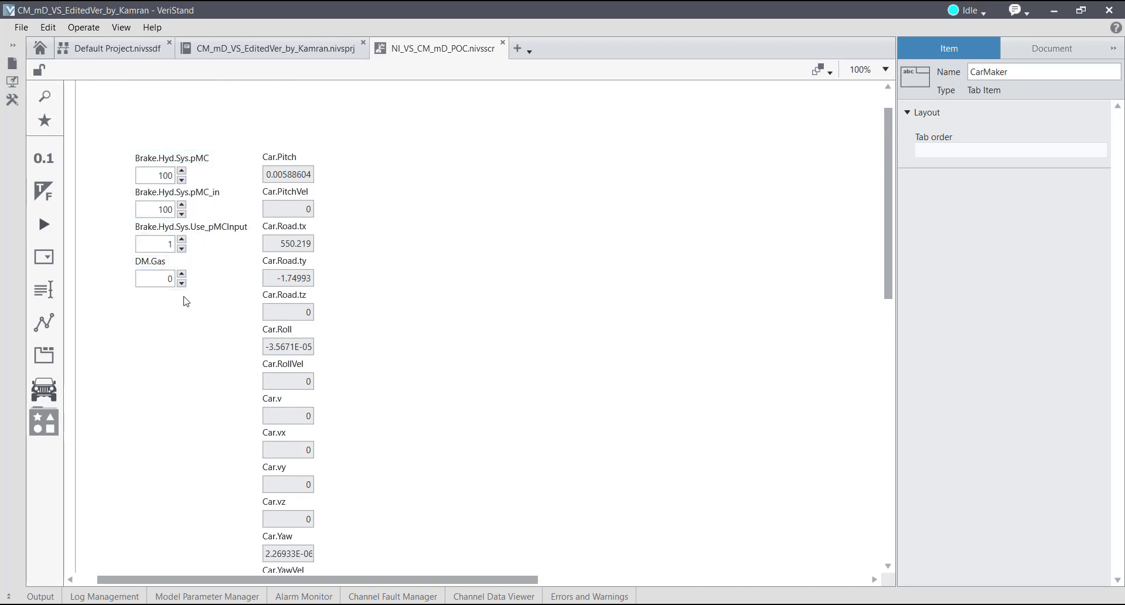
pyautogui.scroll(1, 186, 301)
pyautogui.click(180, 105)
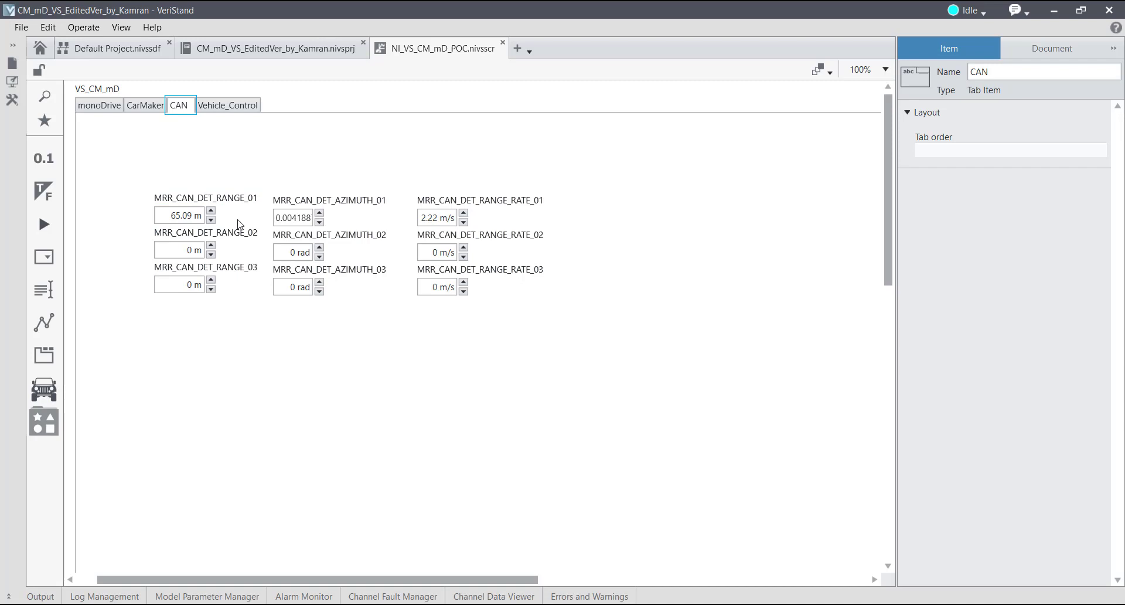
pyautogui.click(228, 105)
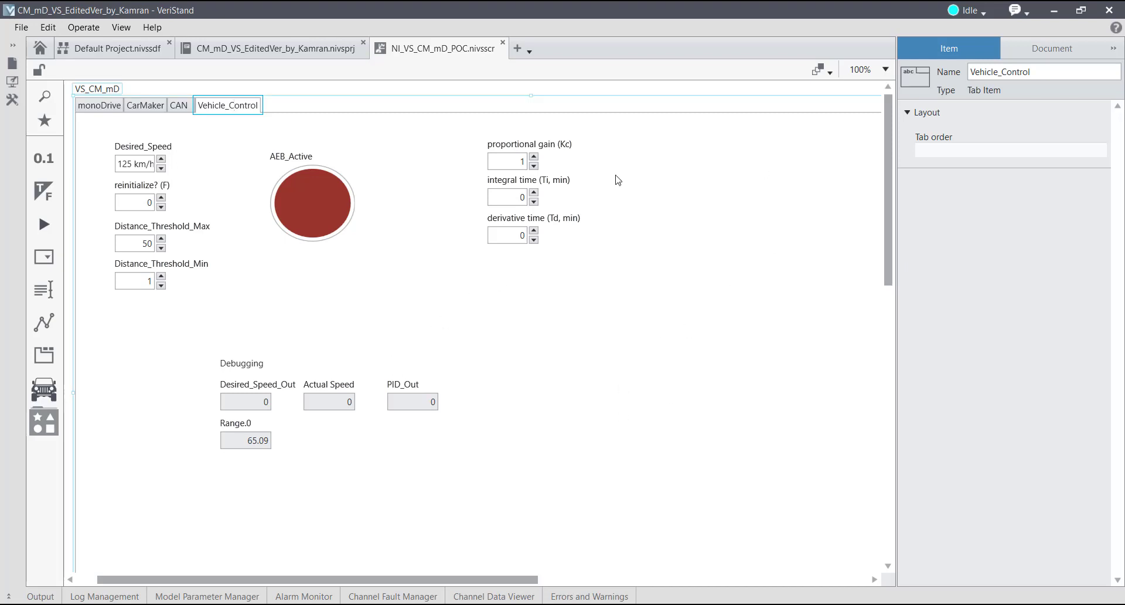
pyautogui.click(40, 596)
# - Deploy the system definition to the target and minimize the CarMaker/HIL window
pyautogui.click(968, 10)
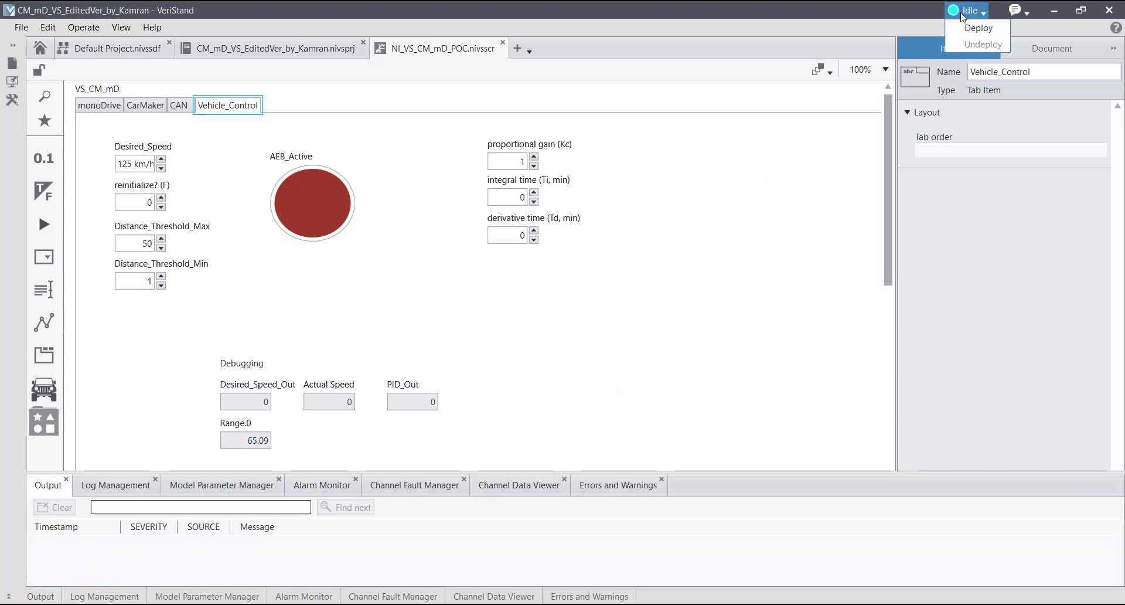
pyautogui.click(972, 26)
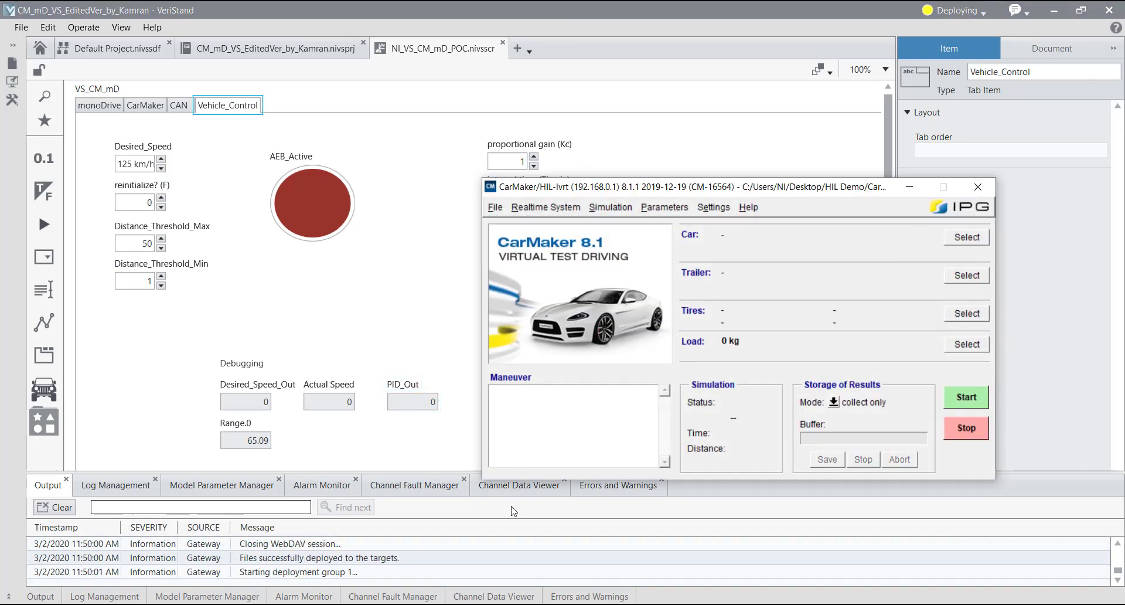
pyautogui.click(910, 187)
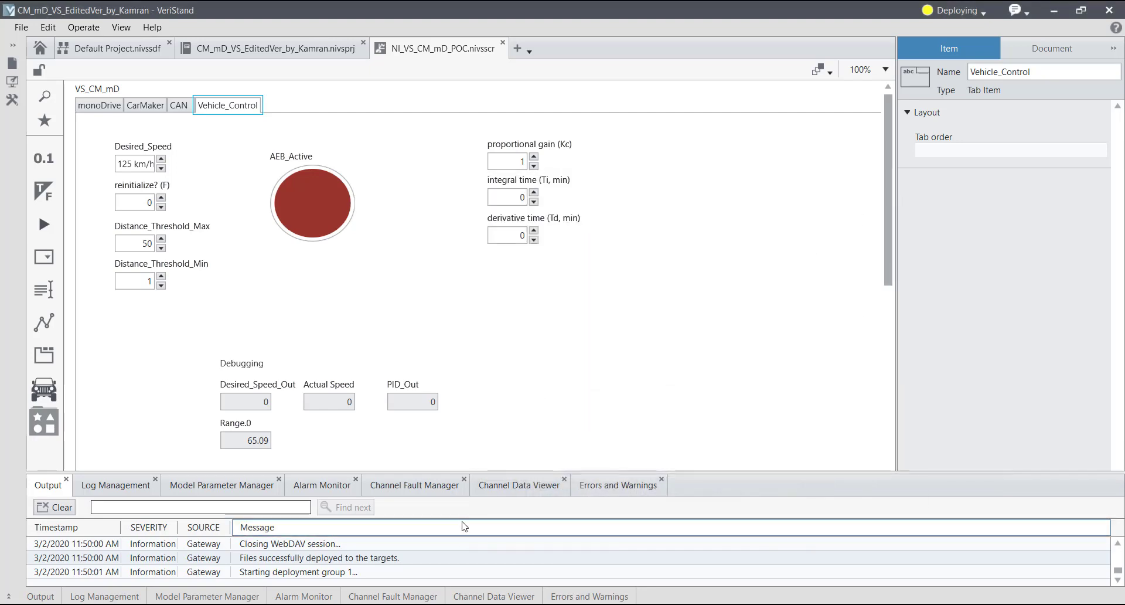
# - Show channel data in the lower pane, check CarMaker/HIL, and return to the Vehicle_Control page
pyautogui.click(469, 596)
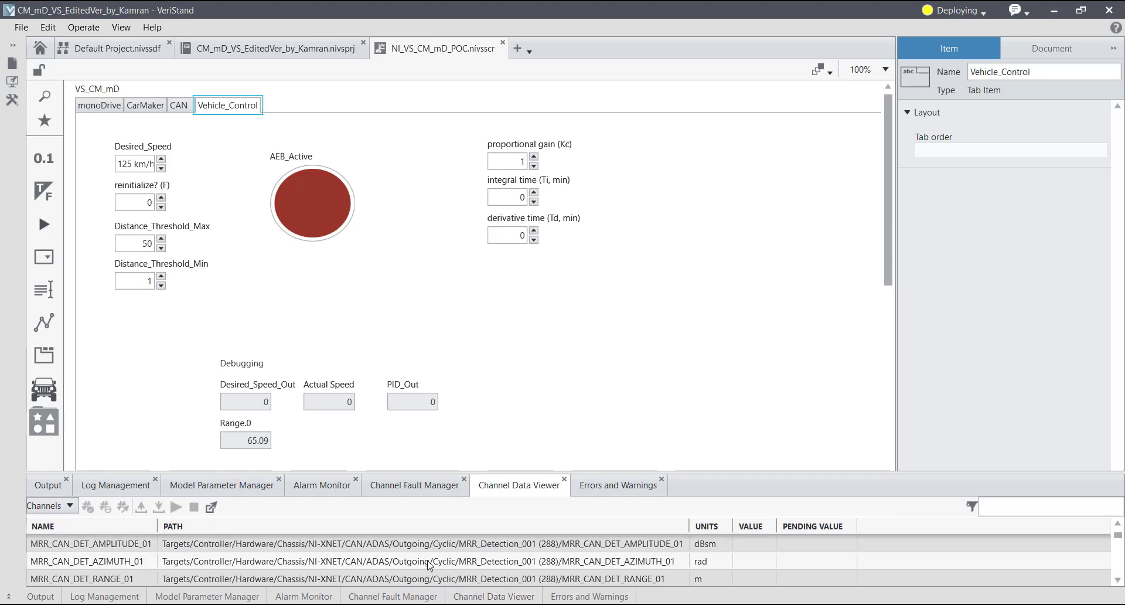
pyautogui.scroll(-5, 449, 570)
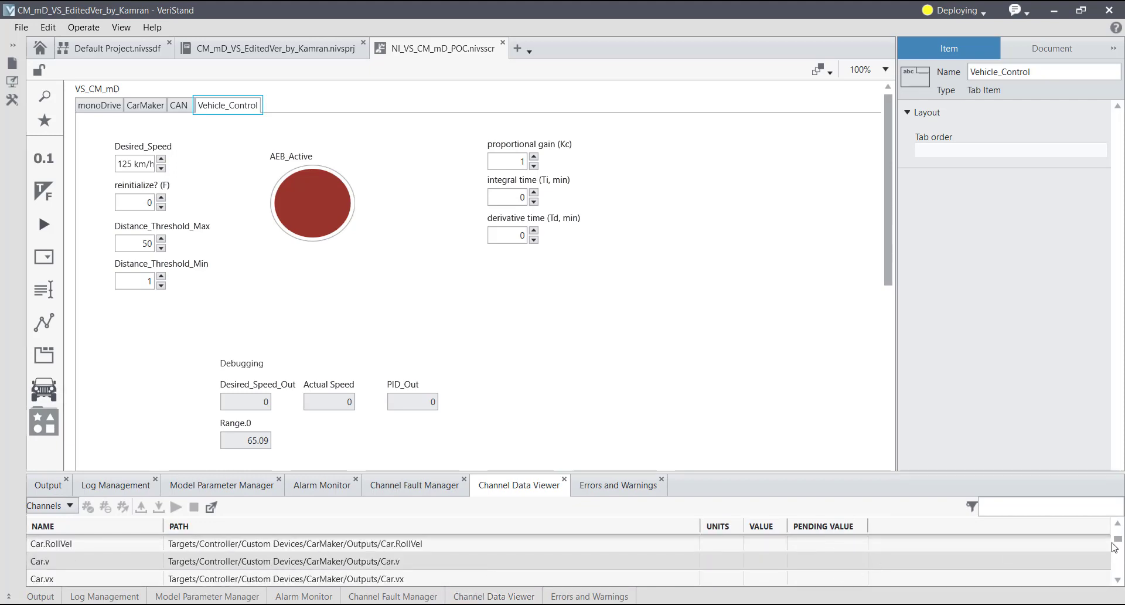
pyautogui.scroll(-10, 915, 564)
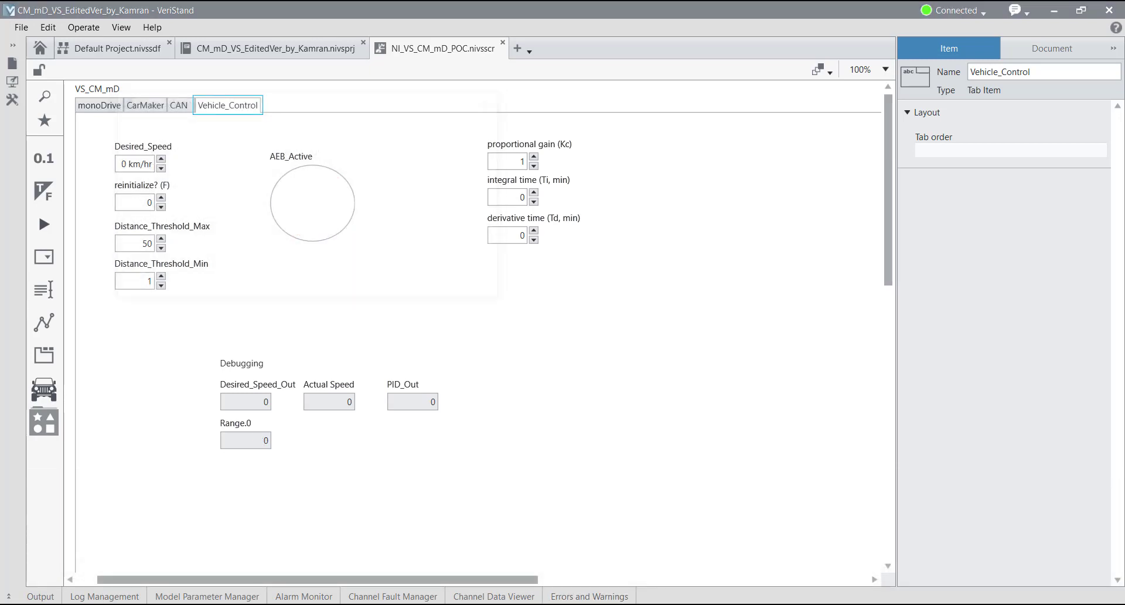
pyautogui.click(598, 557)
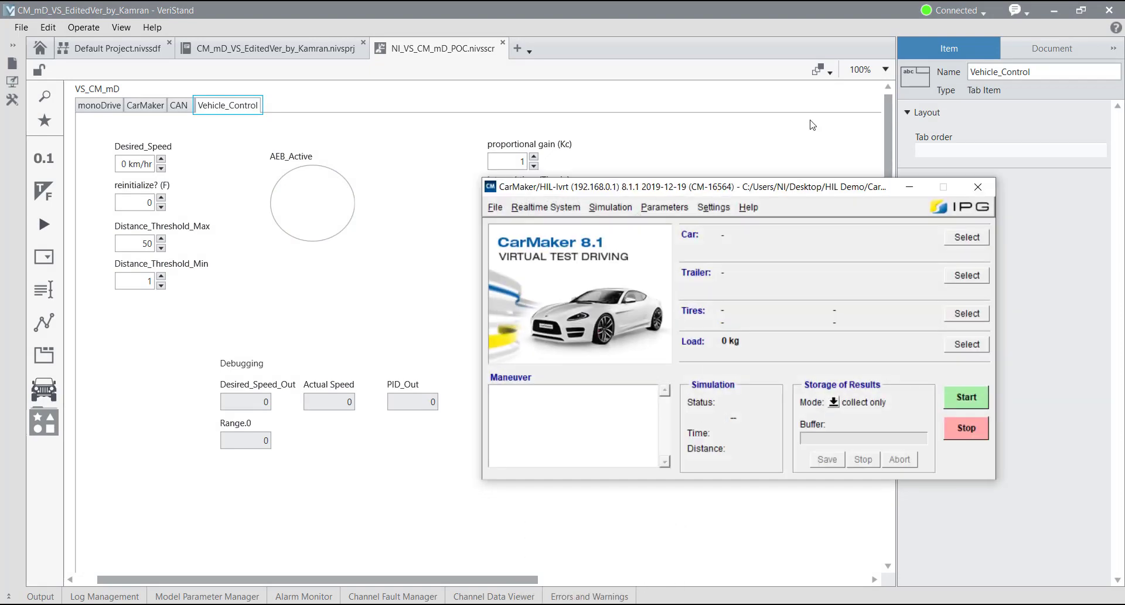
pyautogui.click(894, 10)
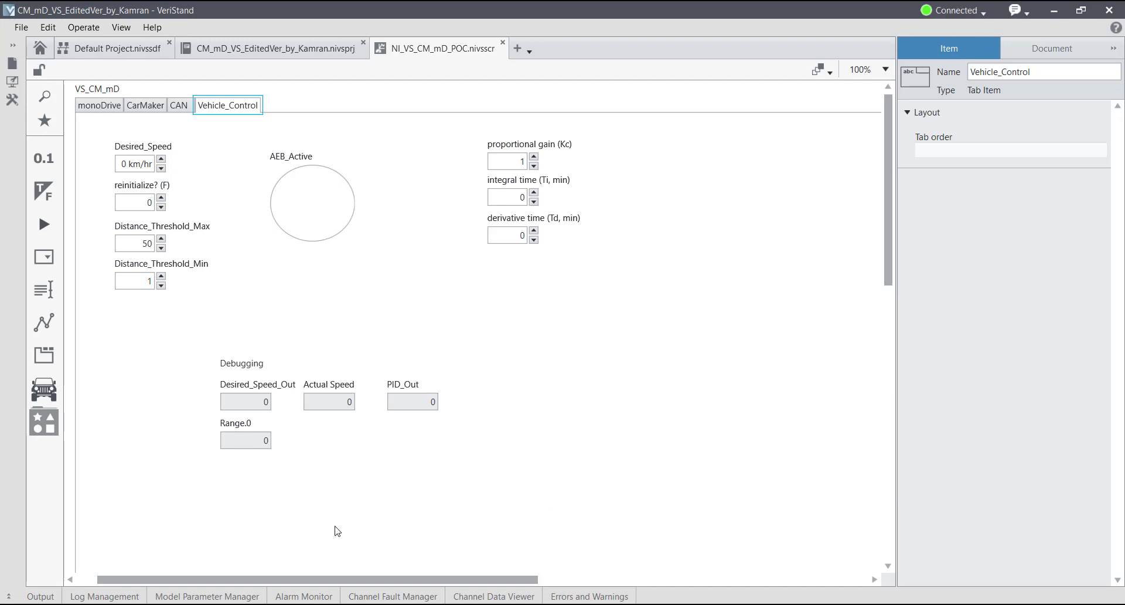
pyautogui.click(468, 563)
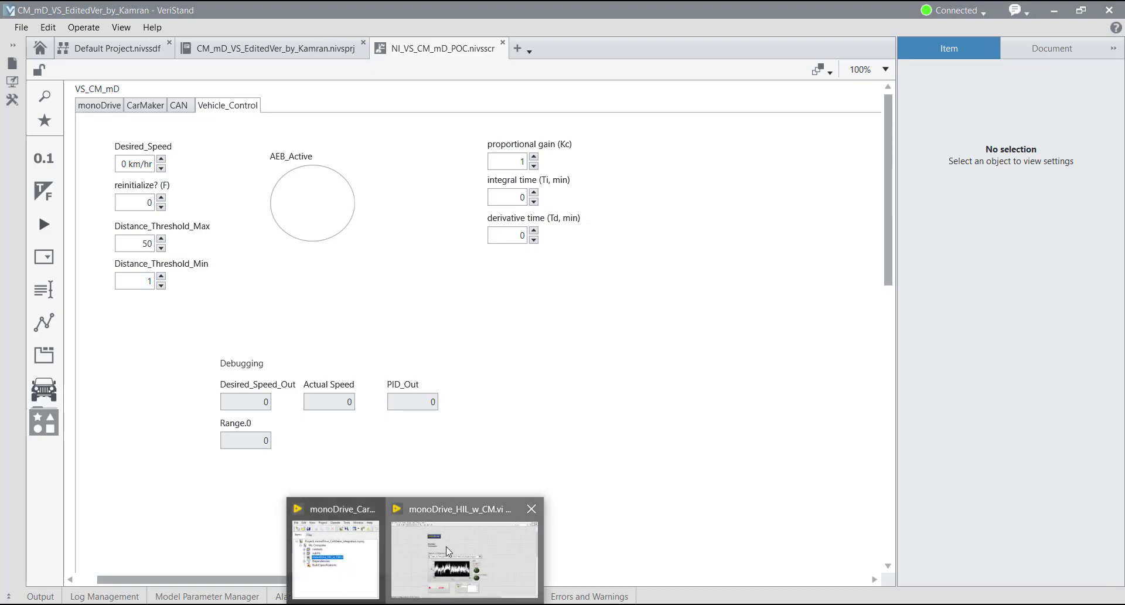
# - From the monoDrive_HIL_w_CM.vi front panel, jump to the Trajectory Configuration terminal in the block diagram
pyautogui.click(485, 543)
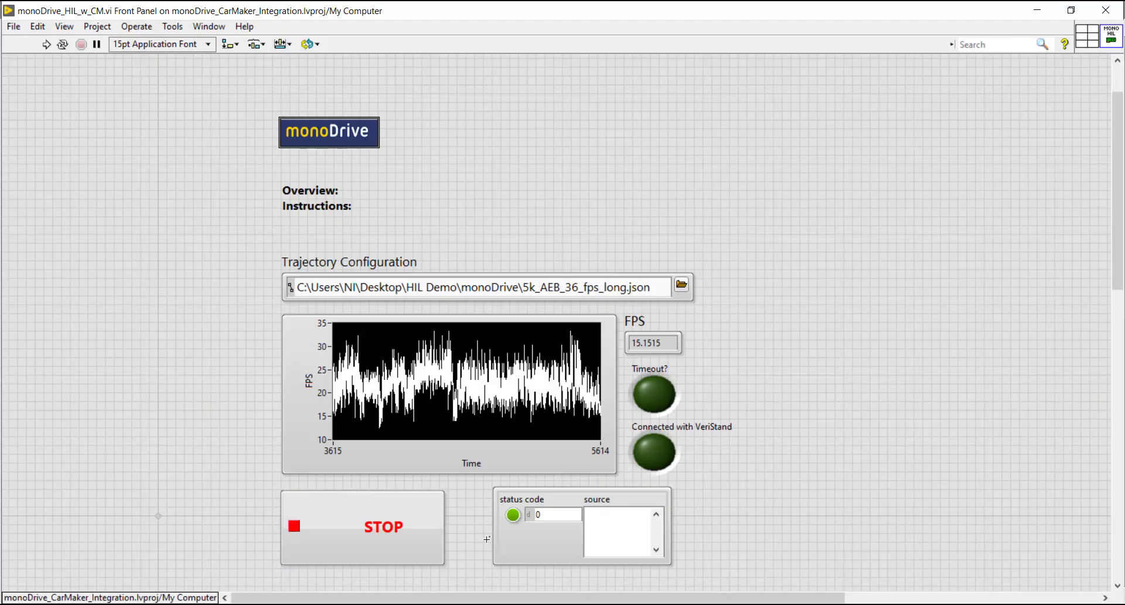
pyautogui.click(495, 536)
pyautogui.click(657, 299)
pyautogui.doubleClick(495, 272)
# - Inspect the Init case's monoDrive connection constants and the Multiple Channel node with its channel strings
pyautogui.moveTo(659, 598); pyautogui.dragTo(347, 539)
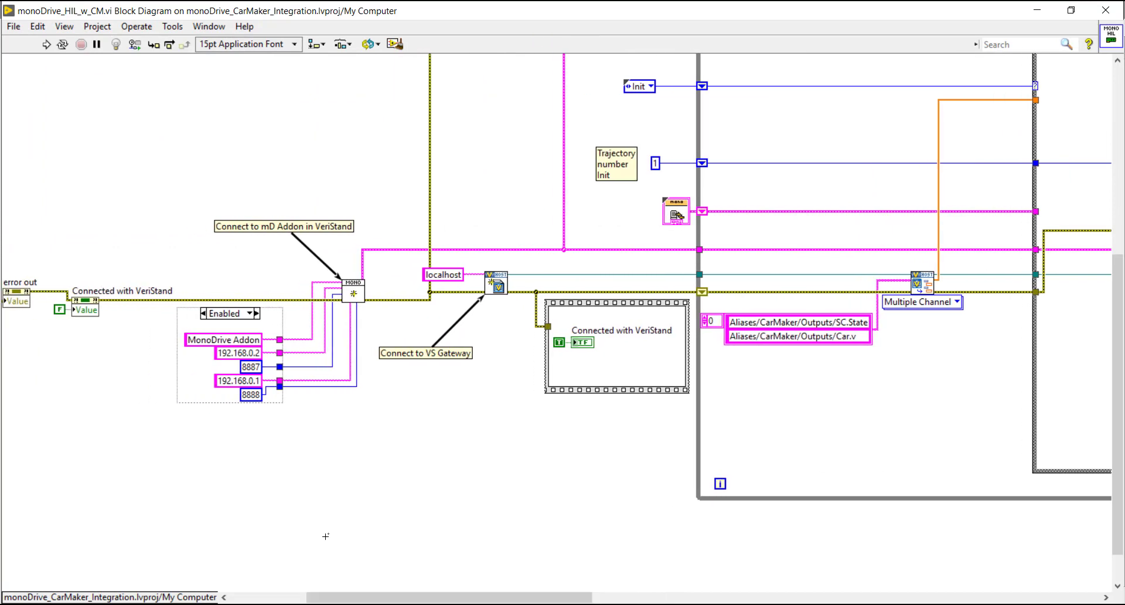
pyautogui.moveTo(353, 580); pyautogui.dragTo(309, 586)
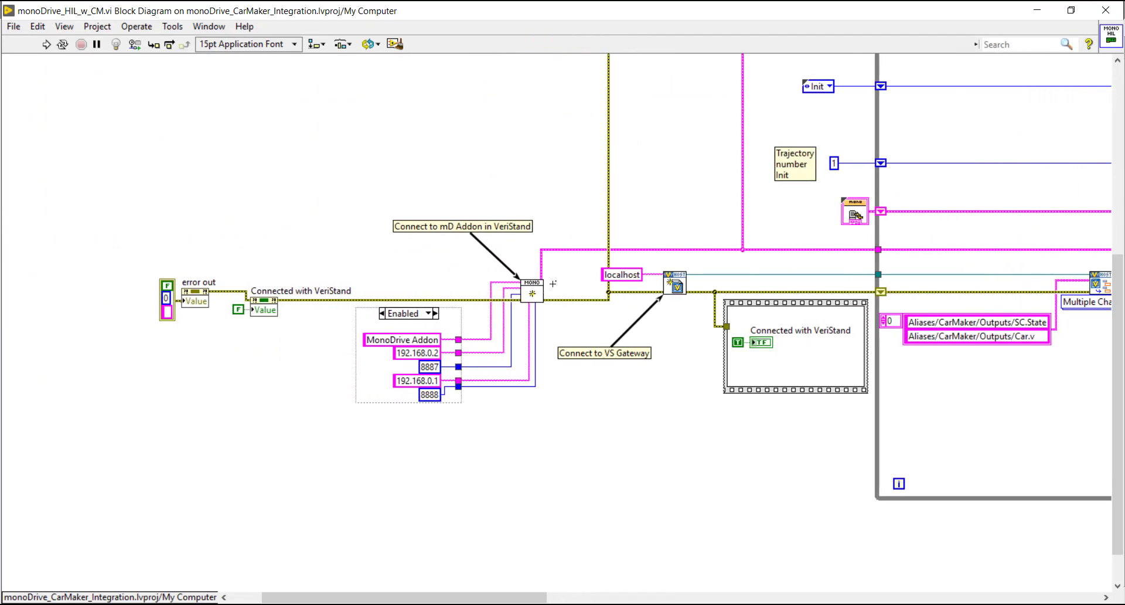
pyautogui.moveTo(561, 272); pyautogui.dragTo(366, 409)
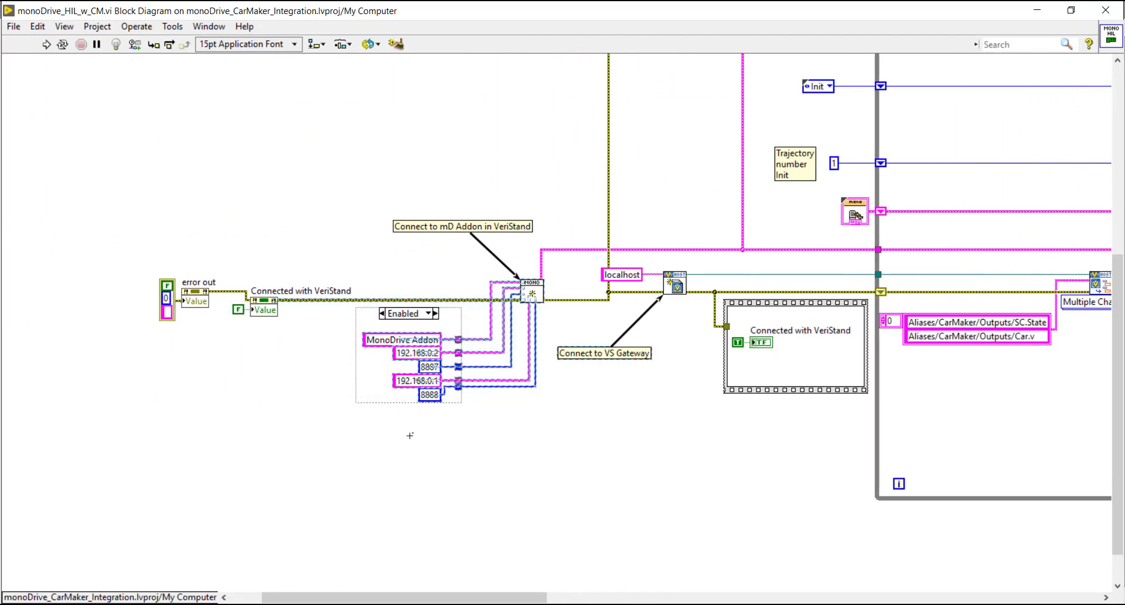
pyautogui.click(497, 568)
pyautogui.moveTo(496, 599); pyautogui.dragTo(614, 597)
pyautogui.moveTo(694, 387); pyautogui.dragTo(521, 251)
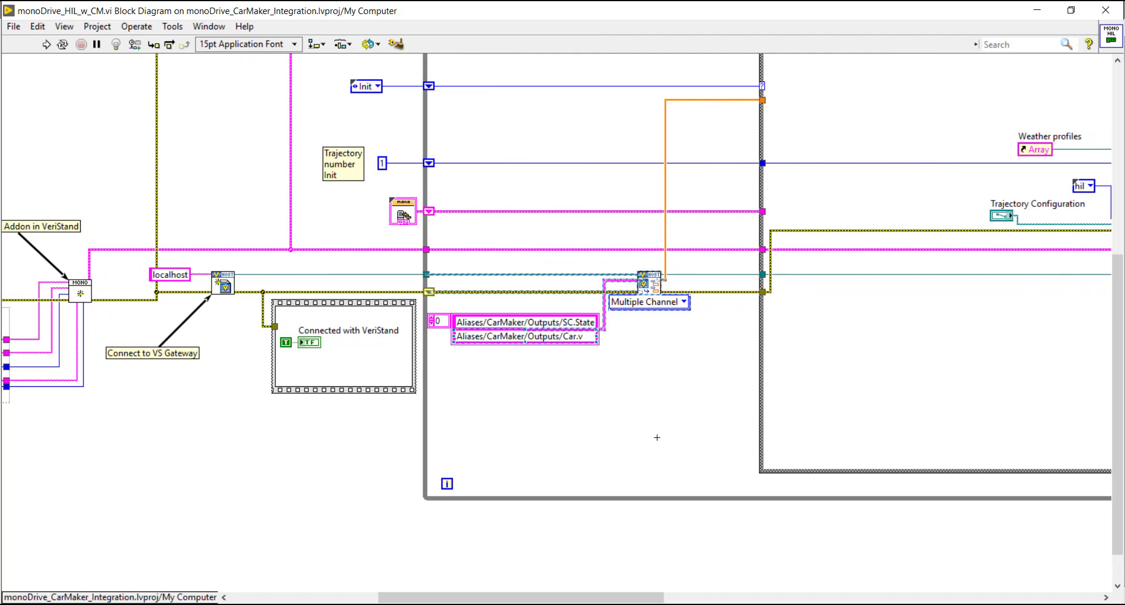
pyautogui.moveTo(598, 598); pyautogui.dragTo(779, 591)
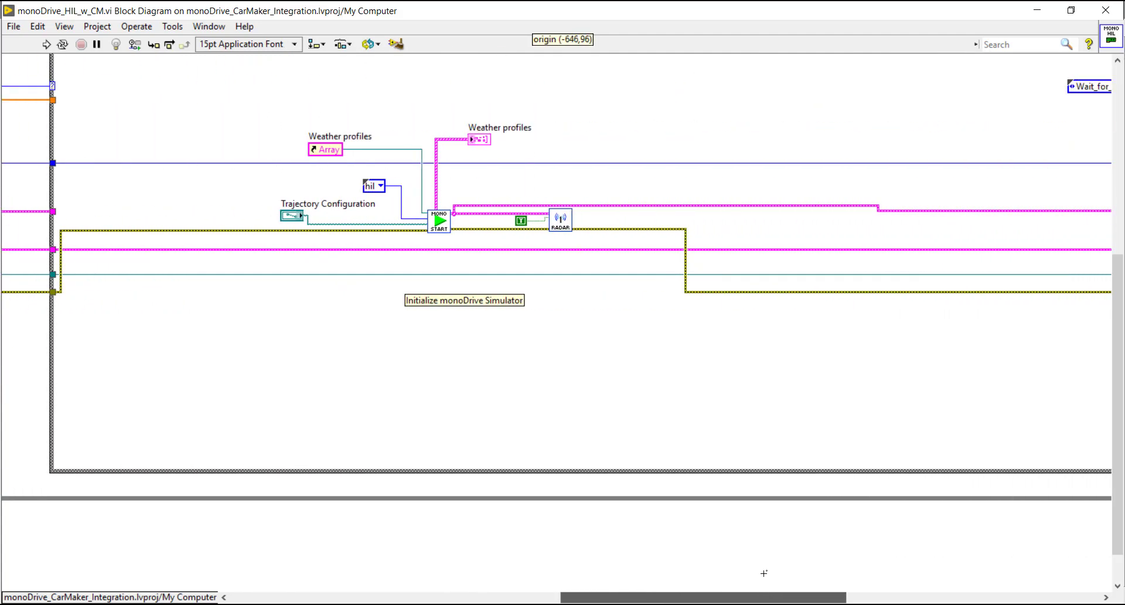
pyautogui.scroll(5, 736, 515)
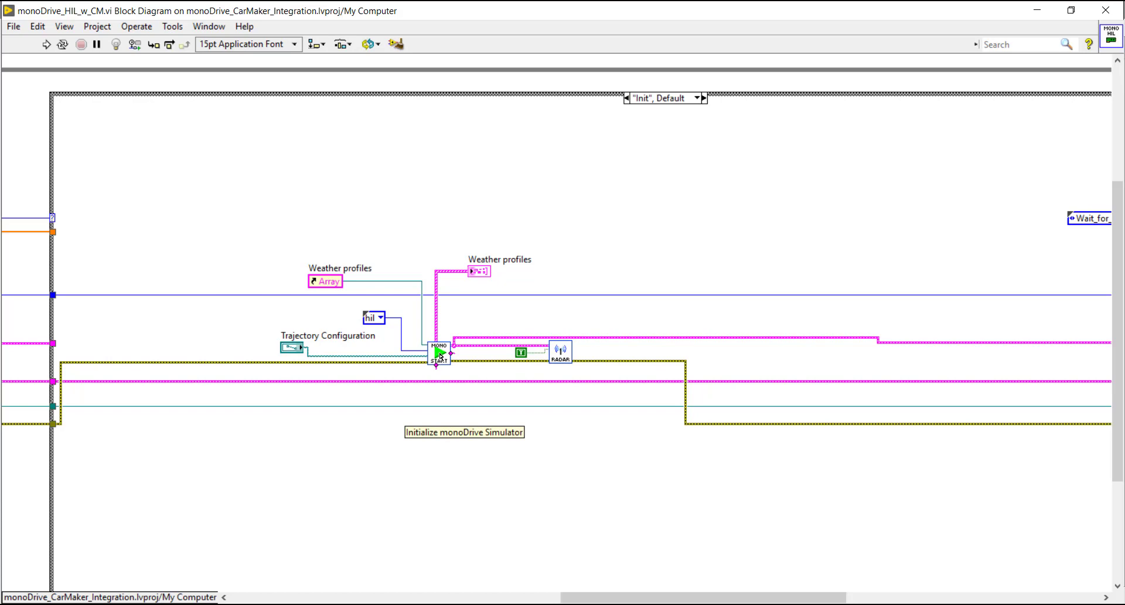
pyautogui.doubleClick(440, 353)
pyautogui.scroll(3, 415, 413)
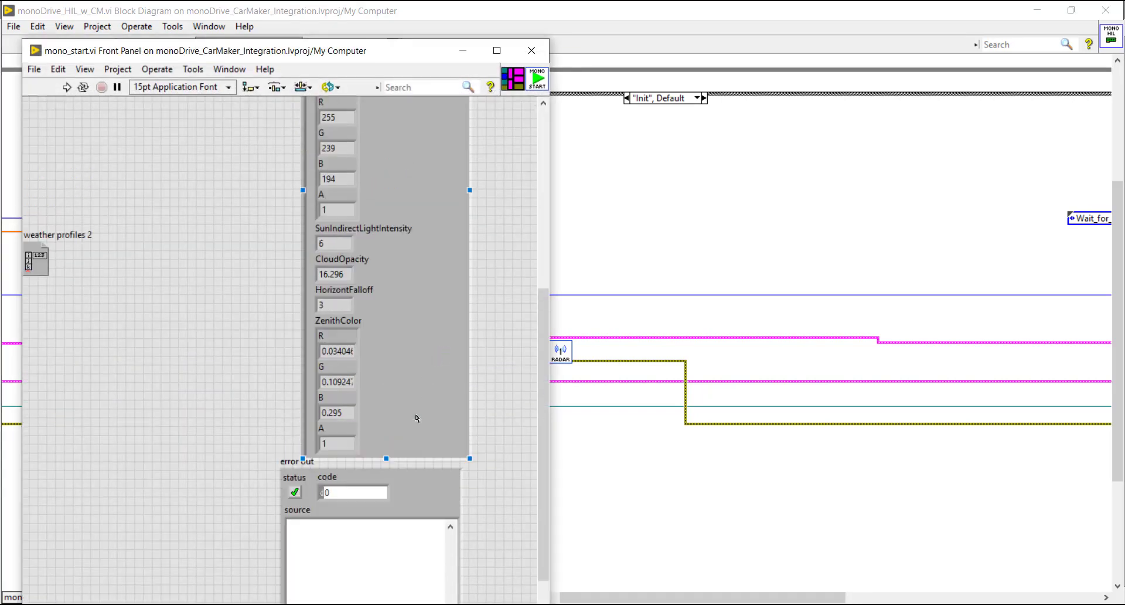
pyautogui.scroll(15, 415, 413)
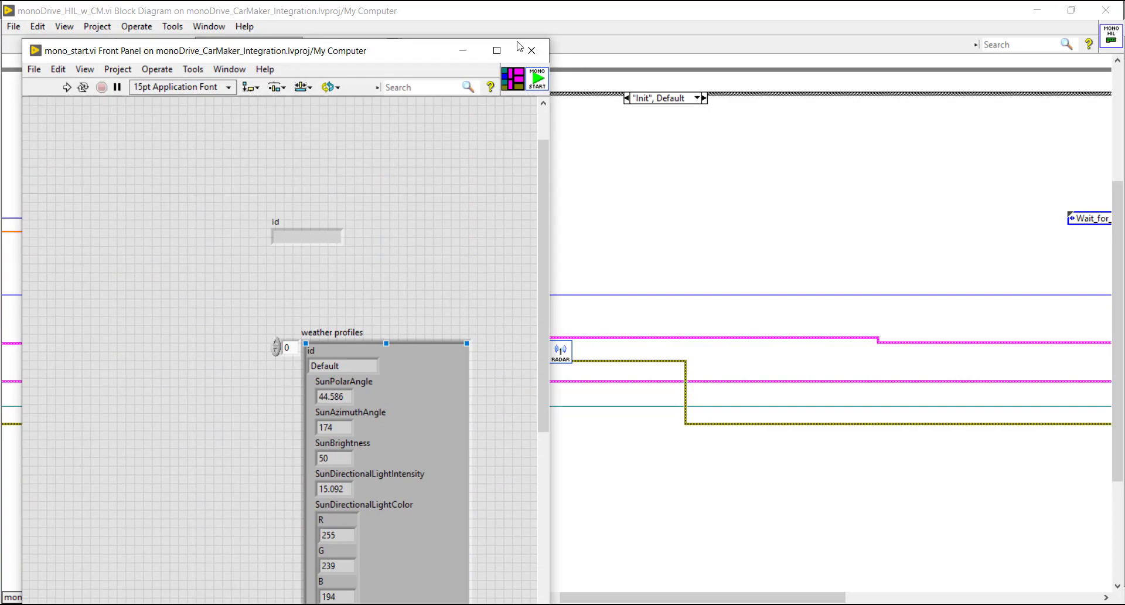
pyautogui.click(497, 50)
pyautogui.click(670, 274)
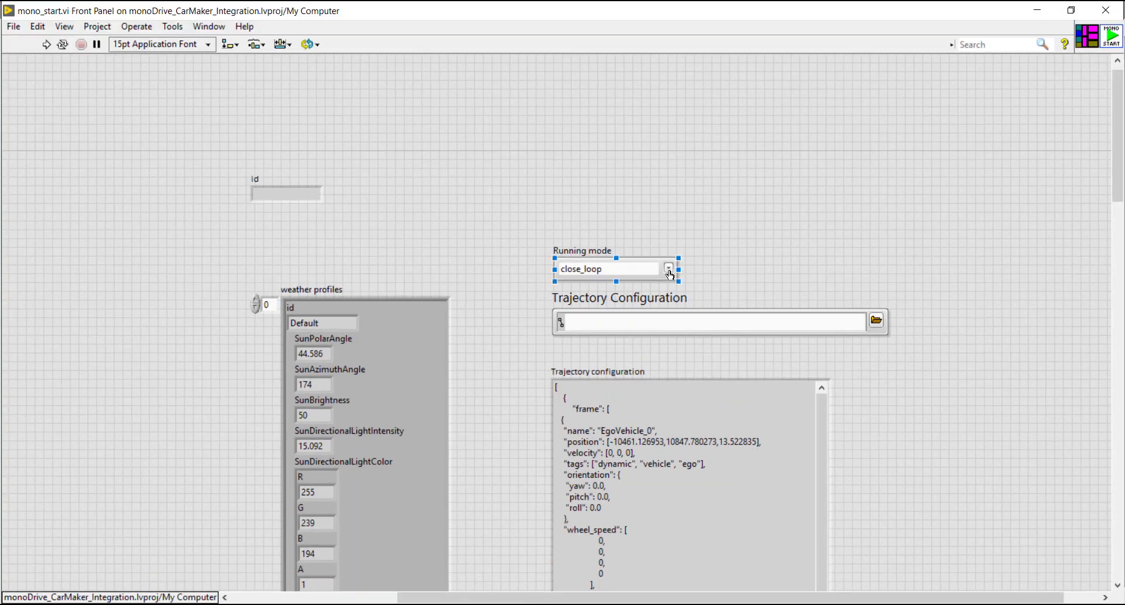
pyautogui.click(680, 264)
pyautogui.click(672, 270)
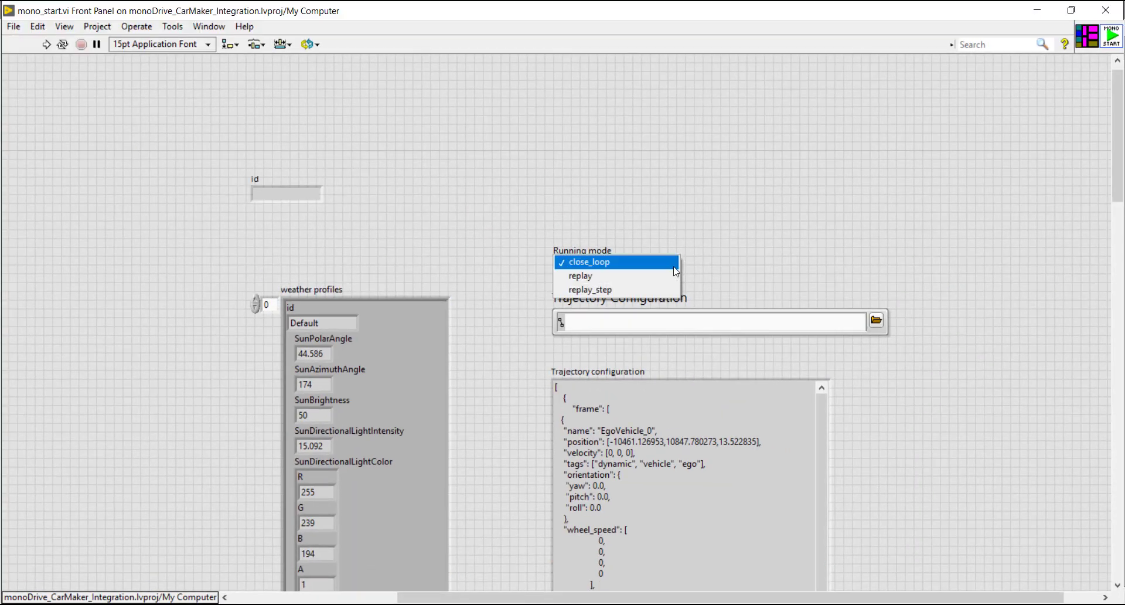
pyautogui.click(788, 249)
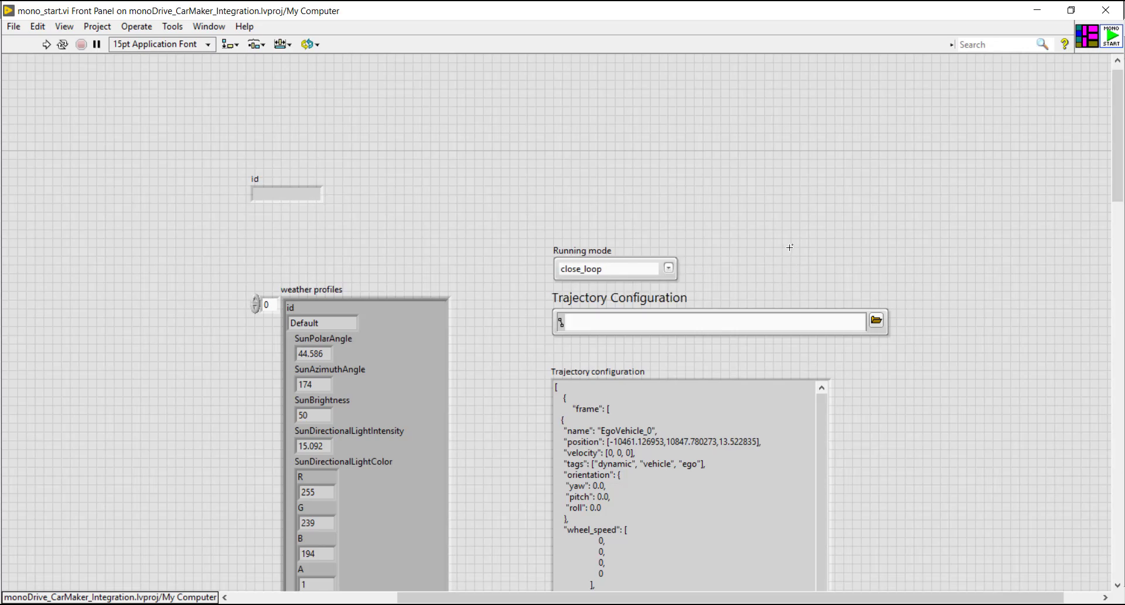
pyautogui.hotkey('ctrl', 'w')
pyautogui.doubleClick(561, 354)
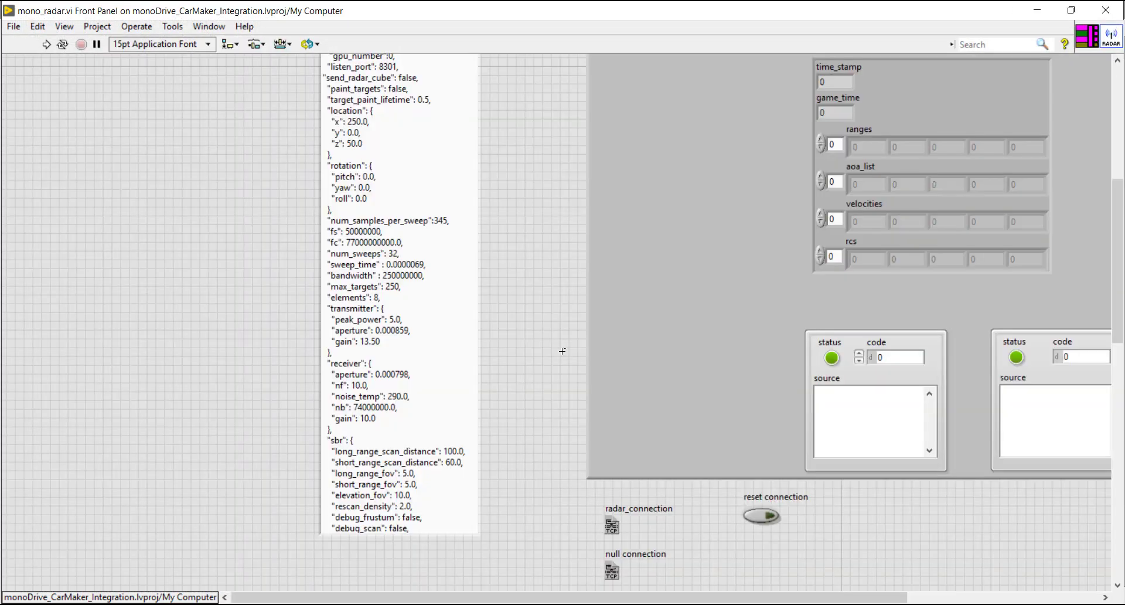
pyautogui.click(479, 419)
pyautogui.scroll(-3, 438, 430)
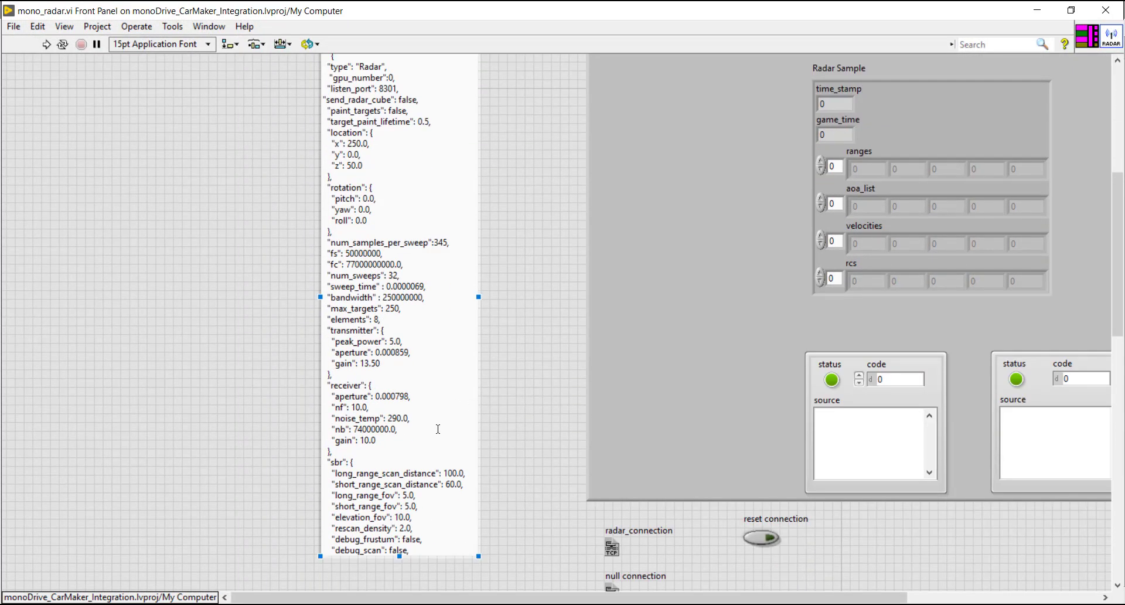
pyautogui.scroll(2, 440, 424)
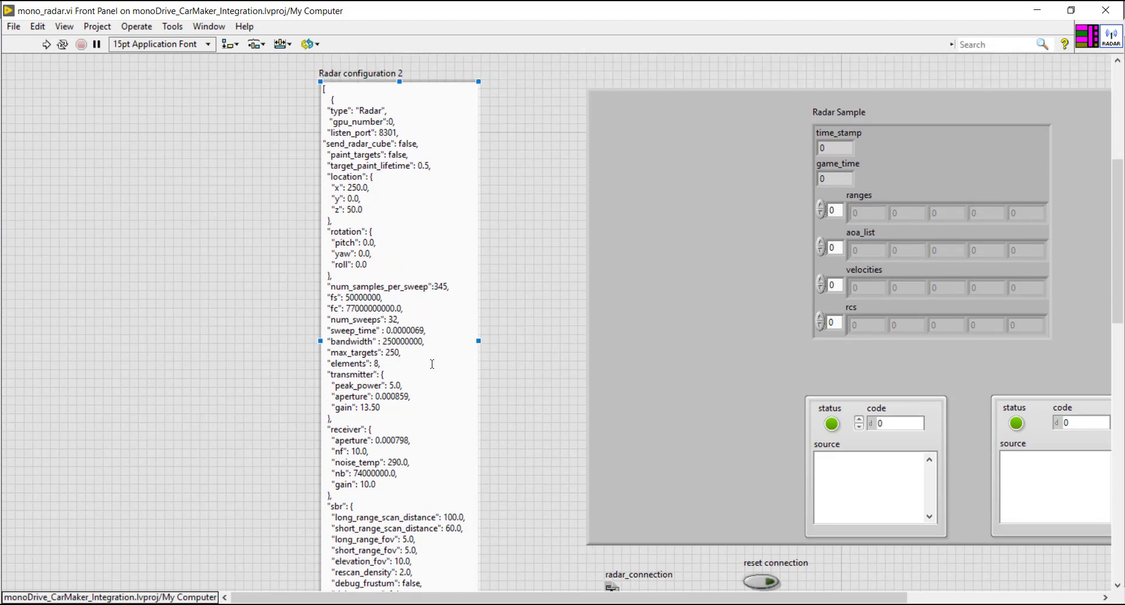
# - Back in the block diagram, delete the pink wire feeding the top MONO node, then undo it
pyautogui.hotkey('alt', 'Tab')
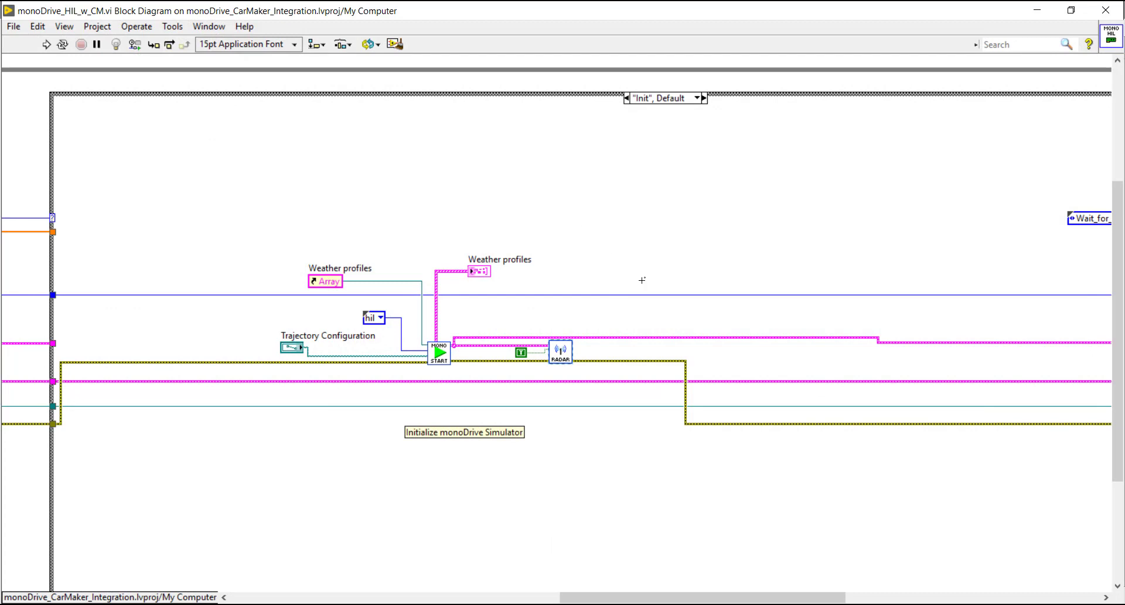
pyautogui.scroll(3, 642, 280)
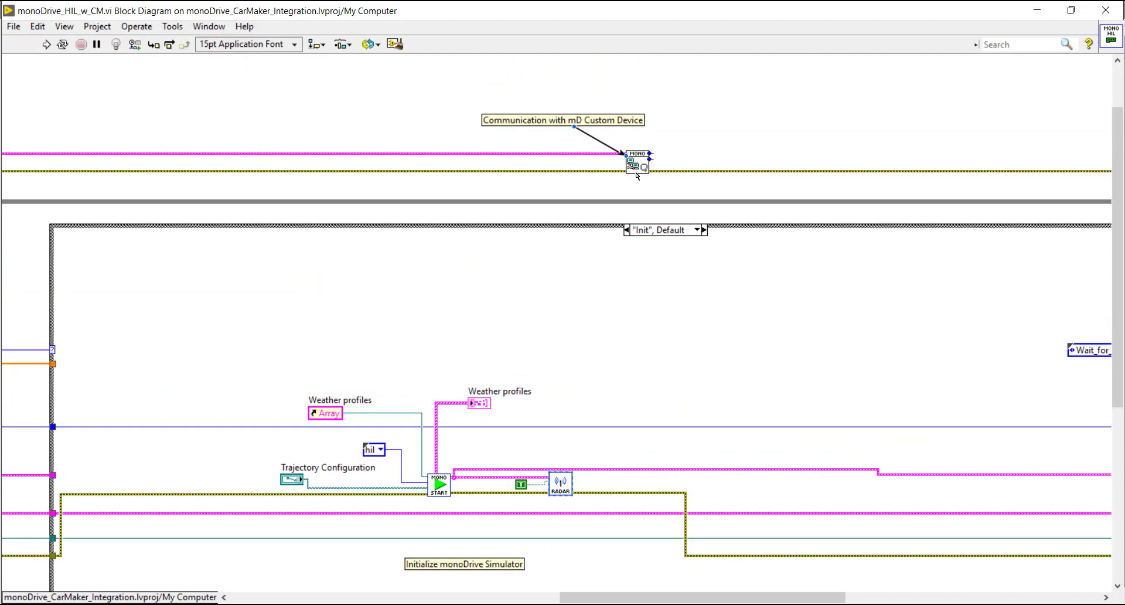
pyautogui.moveTo(624, 596); pyautogui.dragTo(567, 584)
pyautogui.click(605, 341)
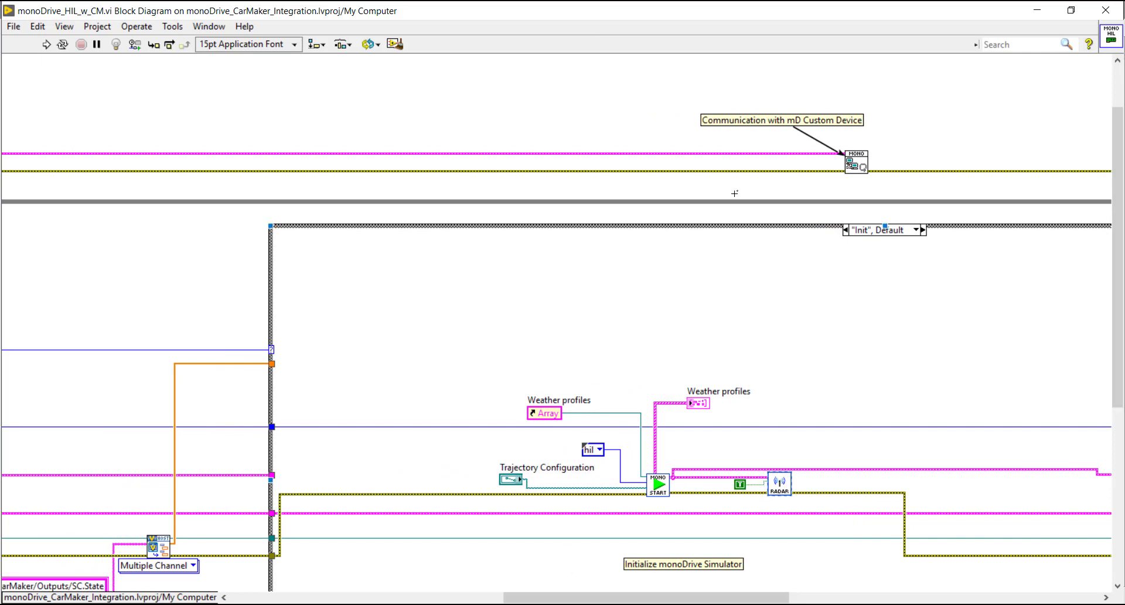
pyautogui.click(842, 154)
pyautogui.press('Delete')
pyautogui.hotkey('ctrl', 'z')
# - Step the main case structure from Init to Wait_for_CM, then to the Simulate case
pyautogui.keyDown('shift'); pyautogui.hscroll(-10, 515, 397); pyautogui.keyUp('shift')
pyautogui.scroll(-3, 515, 397)
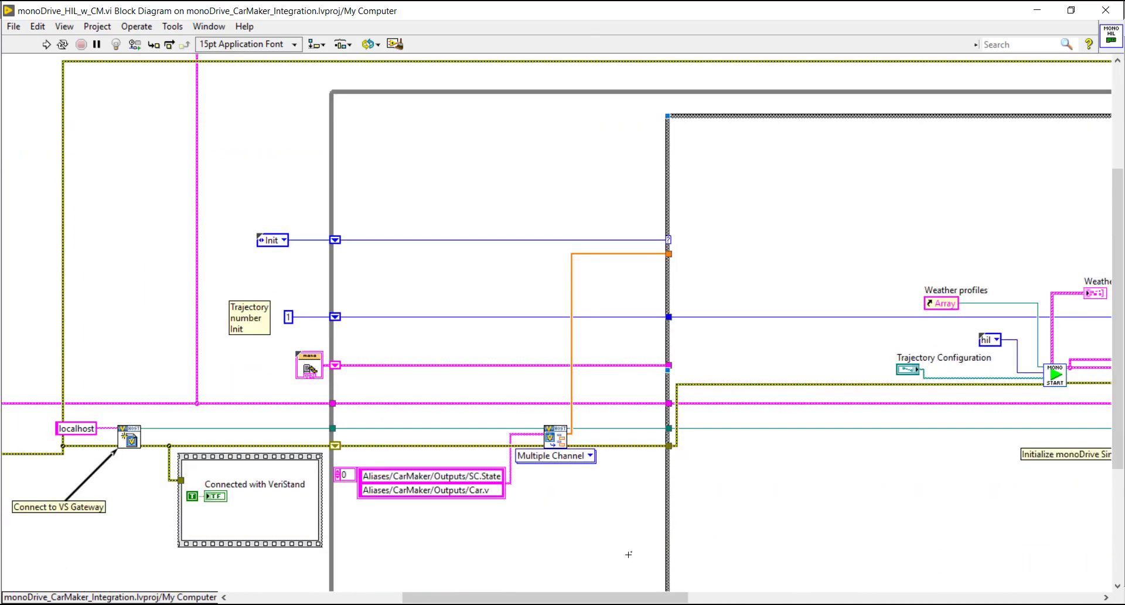
pyautogui.moveTo(589, 597); pyautogui.dragTo(727, 577)
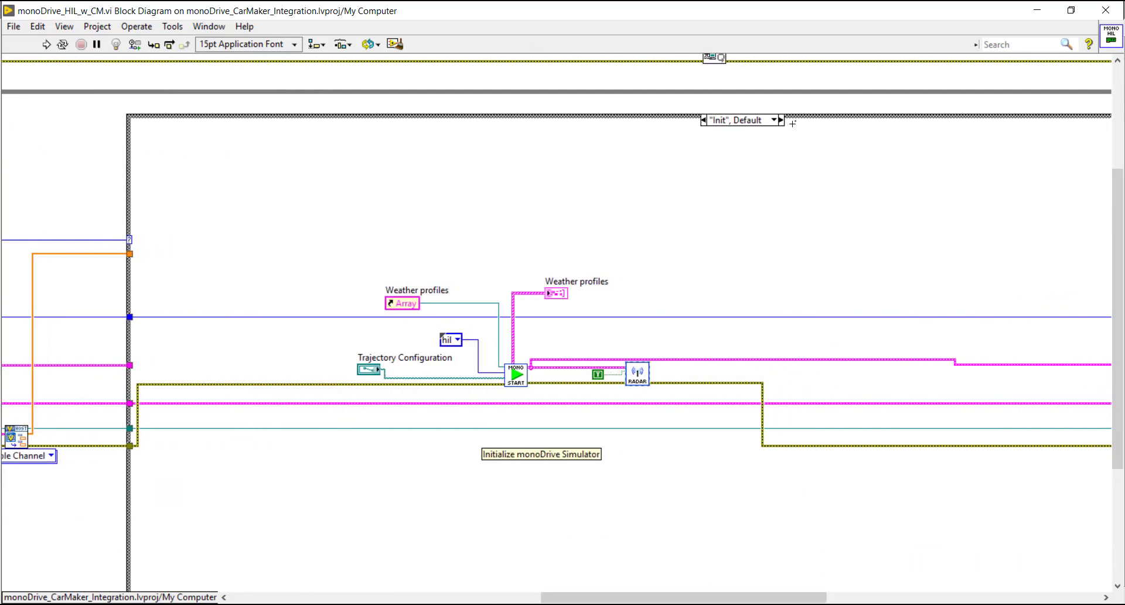
pyautogui.click(775, 120)
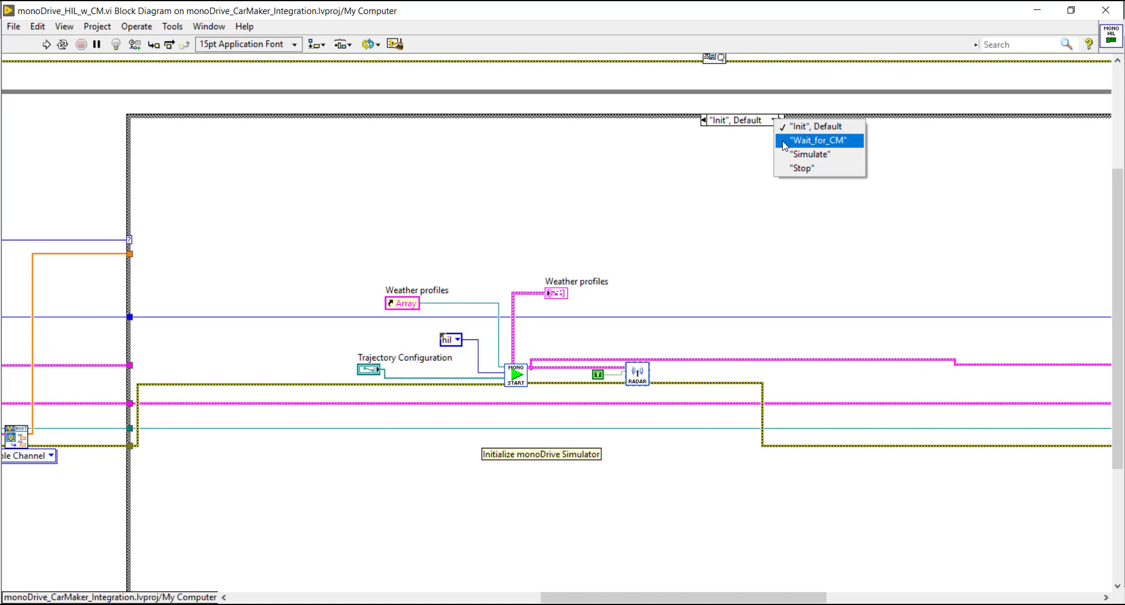
pyautogui.click(785, 145)
pyautogui.moveTo(645, 597); pyautogui.dragTo(661, 597)
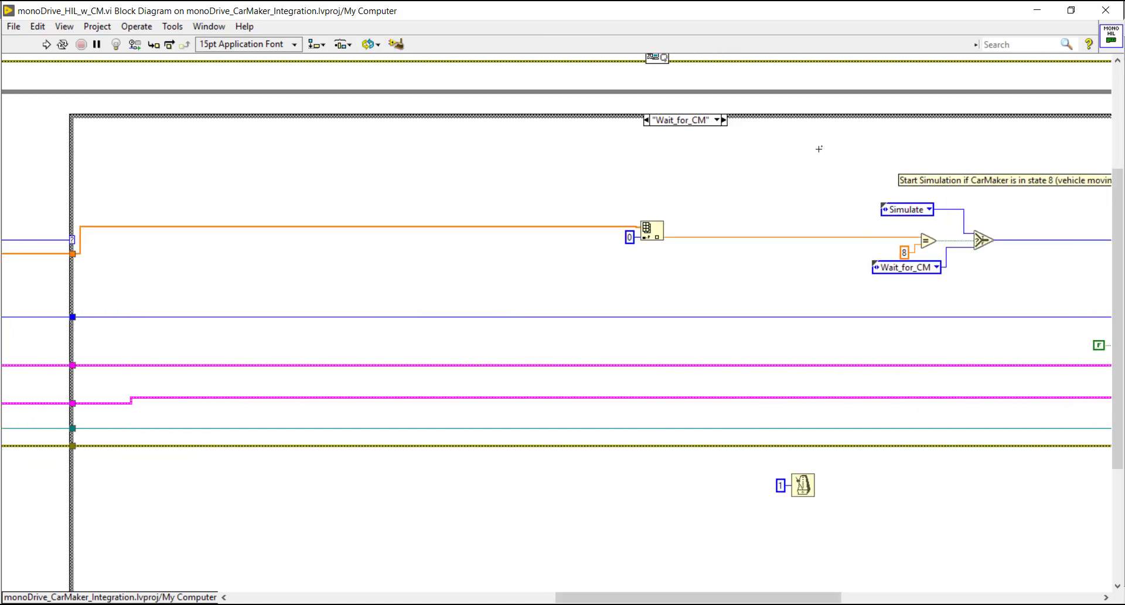
pyautogui.click(717, 120)
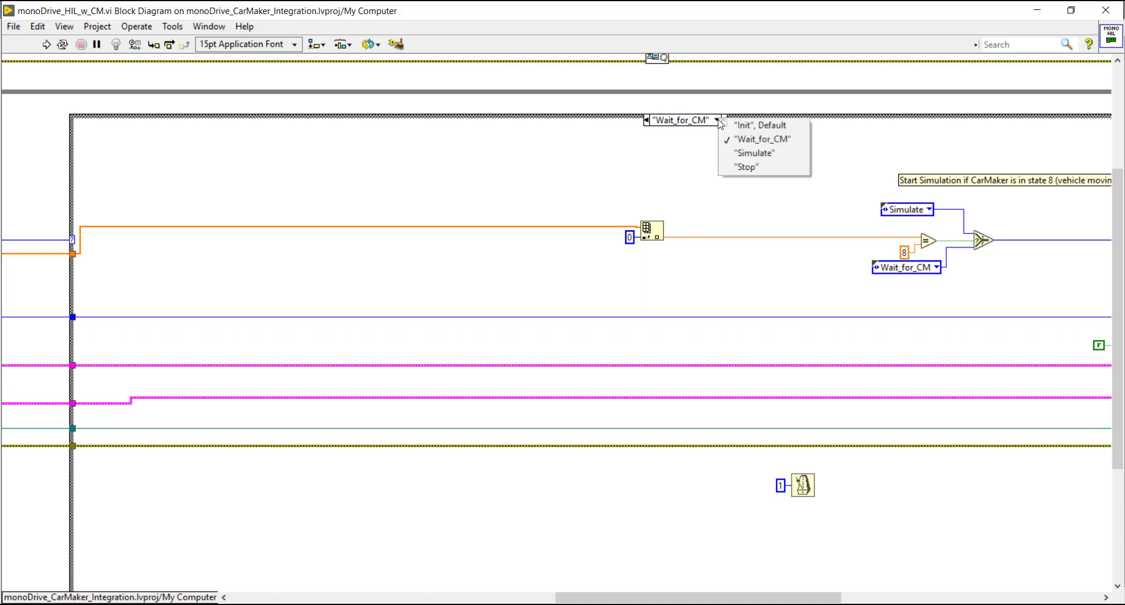
pyautogui.click(737, 156)
# - Inspect the Simulate case's inner and outer structures, glance at the monoDrive simulator, then return to LabVIEW
pyautogui.click(466, 440)
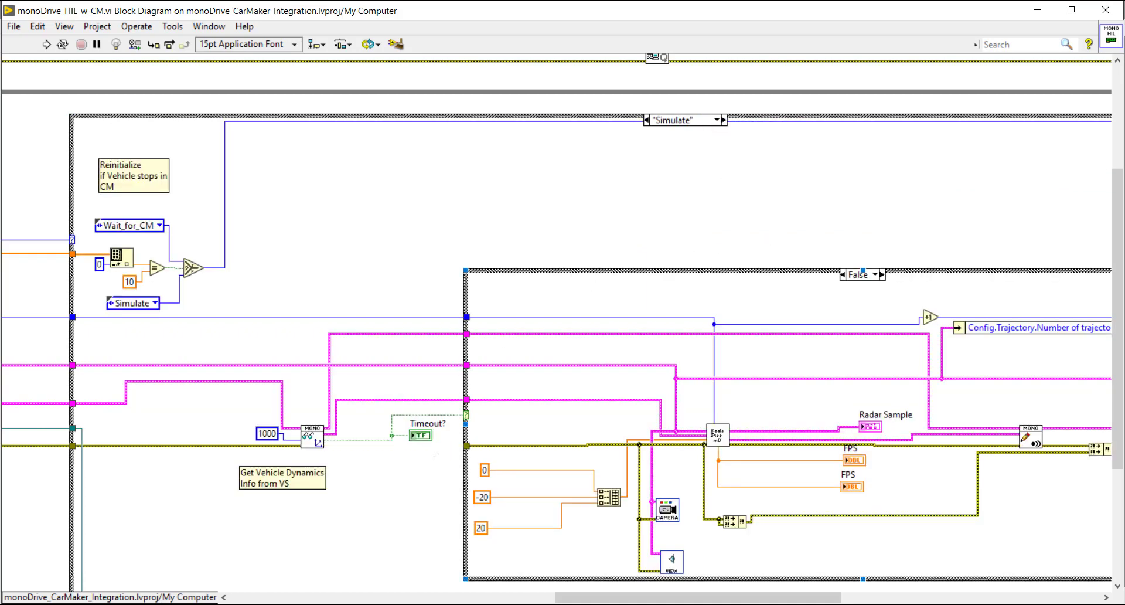
pyautogui.scroll(3, 311, 517)
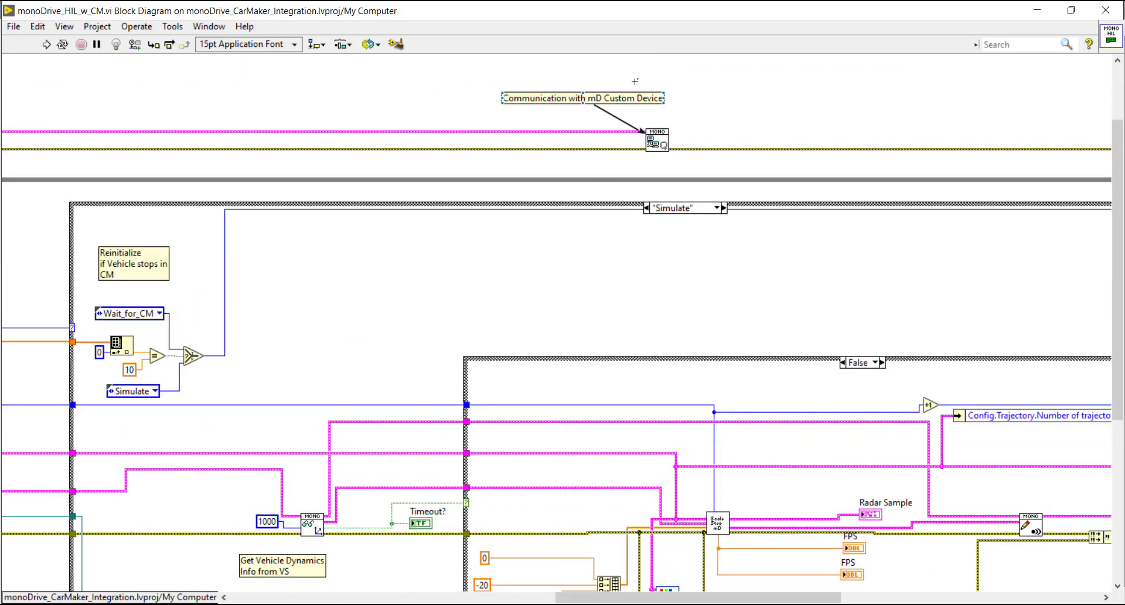
pyautogui.click(583, 124)
pyautogui.scroll(-4, 478, 518)
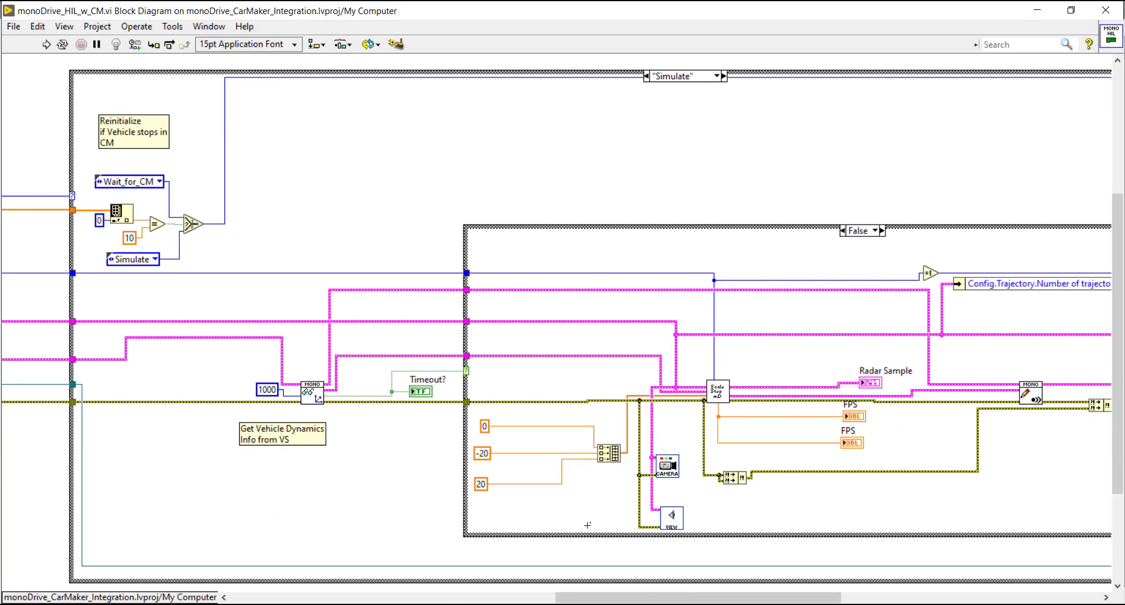
pyautogui.click(601, 580)
pyautogui.click(484, 604)
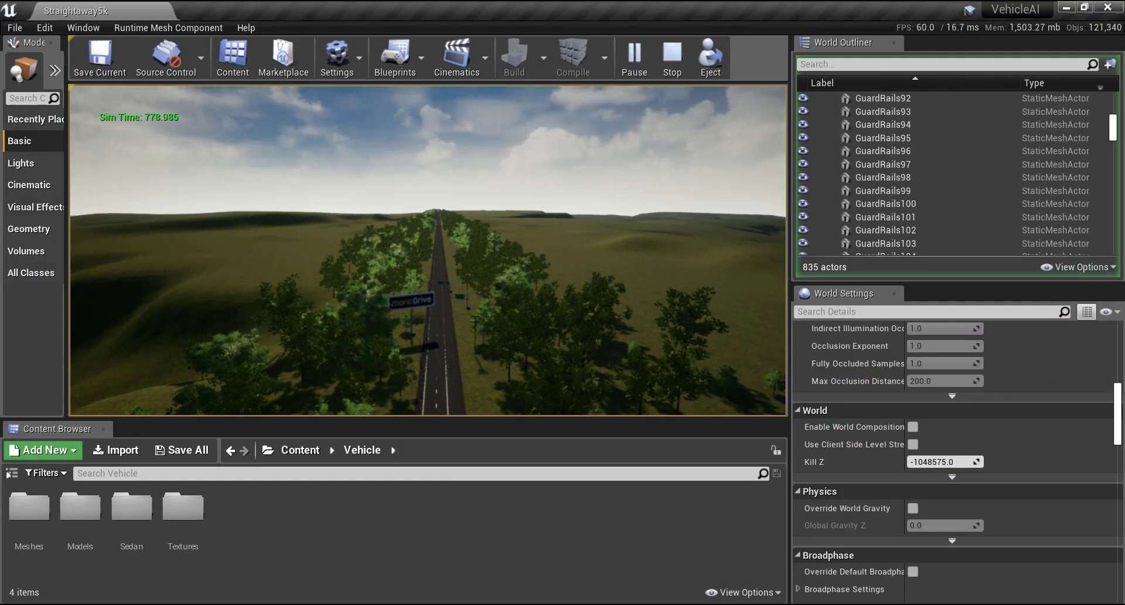
pyautogui.click(609, 602)
pyautogui.moveTo(608, 598); pyautogui.dragTo(650, 598)
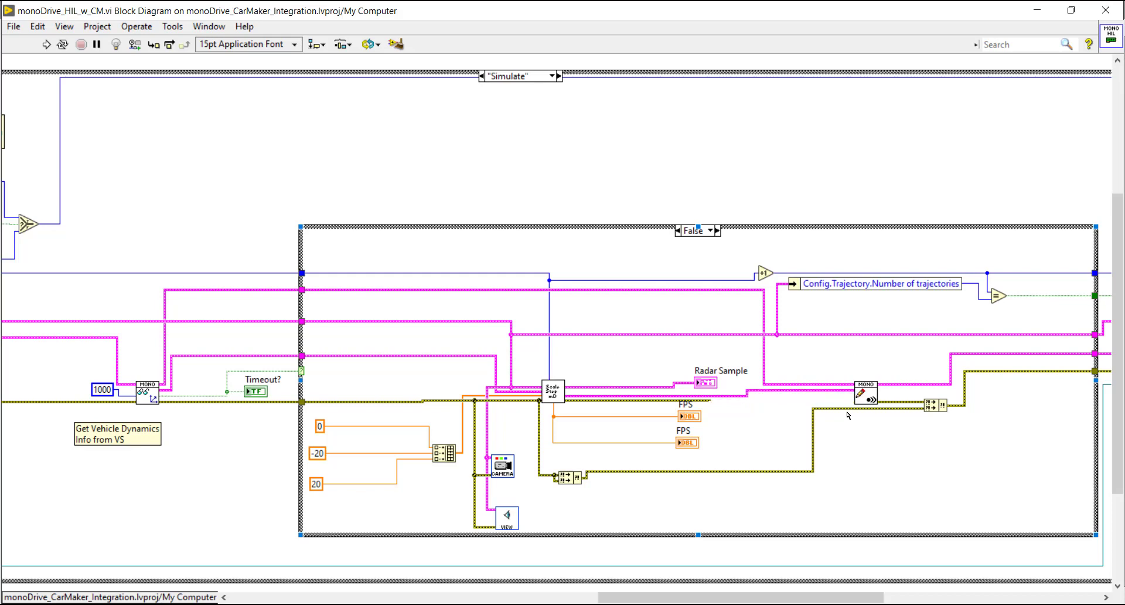
# - Delete and restore the pink wire near the close-connection nodes, then show the front panel
pyautogui.moveTo(894, 373); pyautogui.dragTo(838, 419)
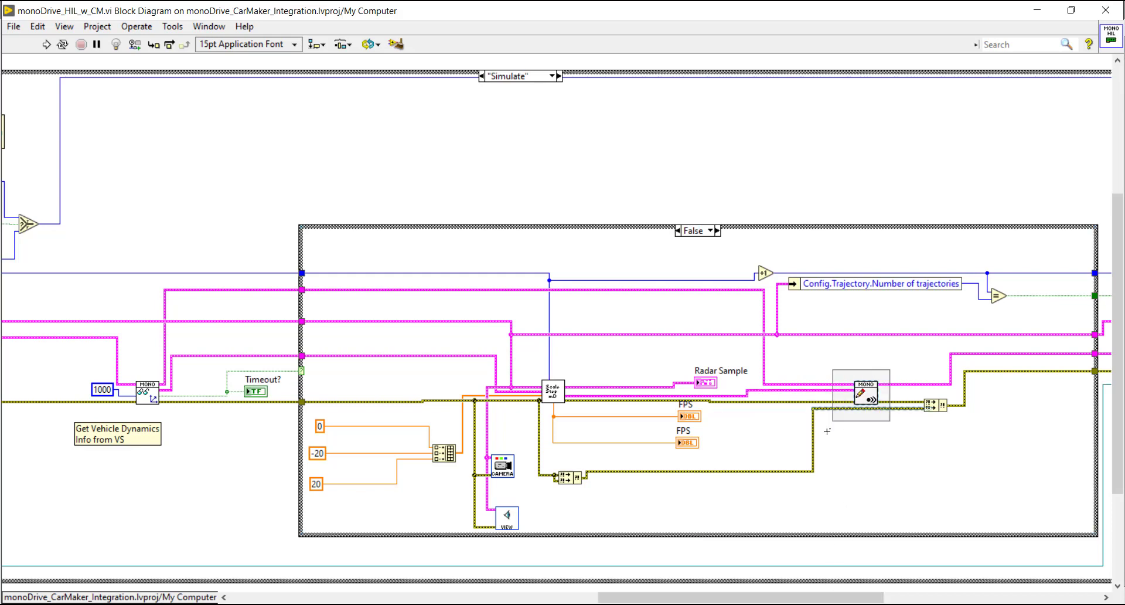
pyautogui.moveTo(865, 595); pyautogui.dragTo(890, 596)
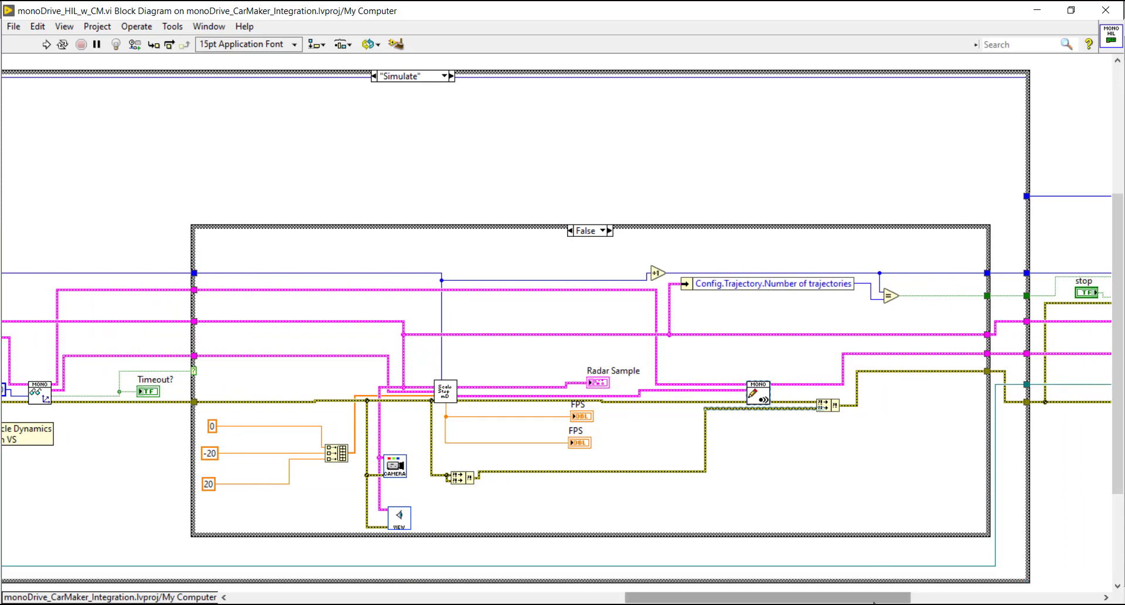
pyautogui.moveTo(875, 600); pyautogui.dragTo(952, 600)
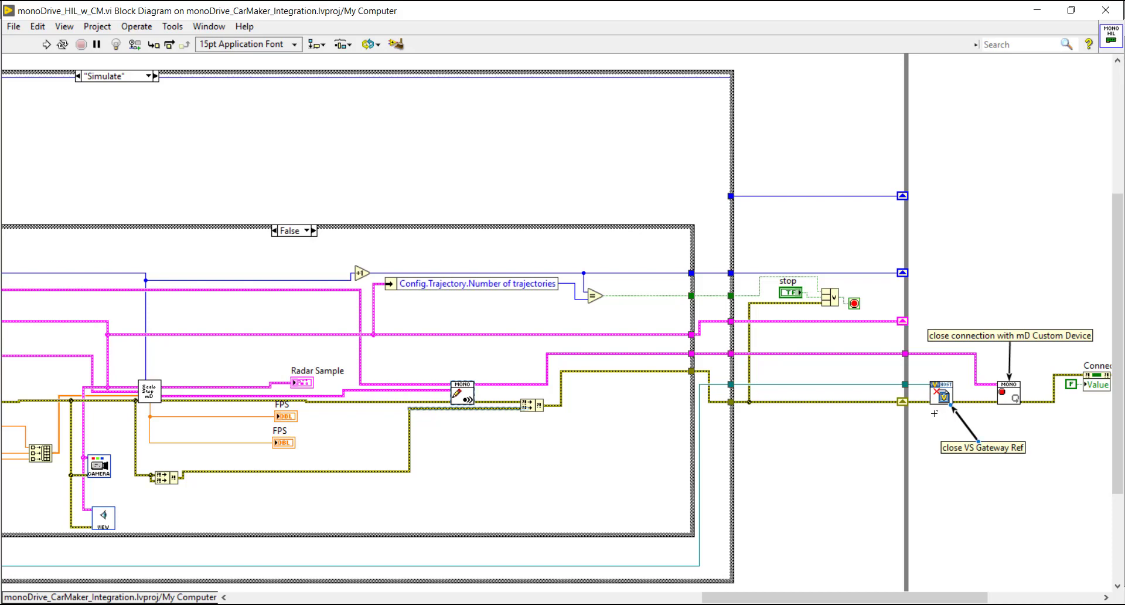
pyautogui.hscroll(5, 853, 598)
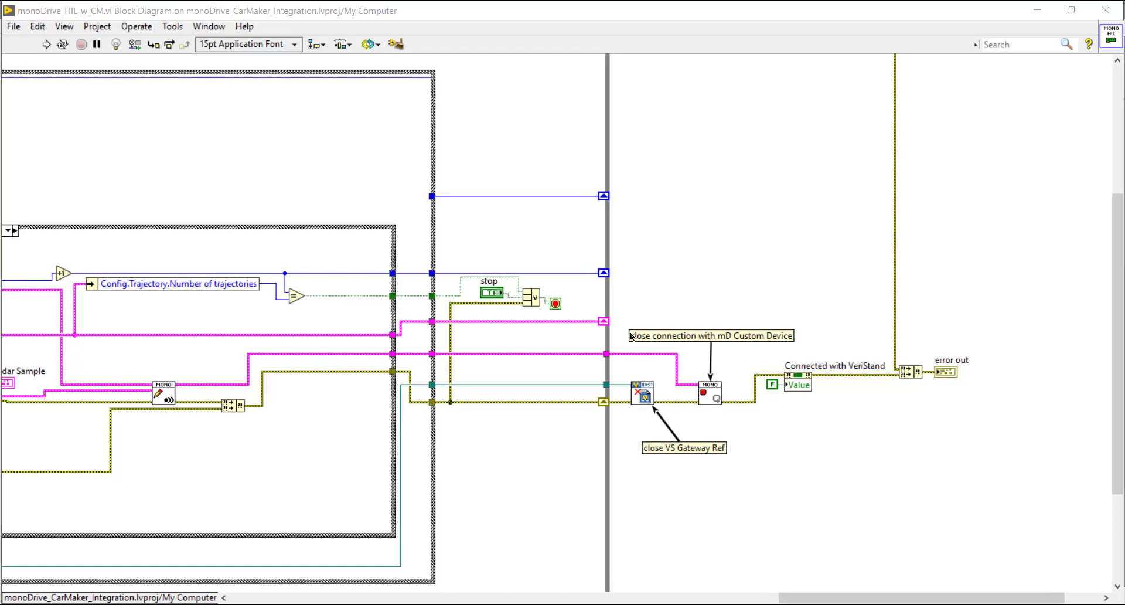
pyautogui.click(643, 354)
pyautogui.press('Delete')
pyautogui.hotkey('ctrl', 'z')
pyautogui.hotkey('ctrl', 'e')
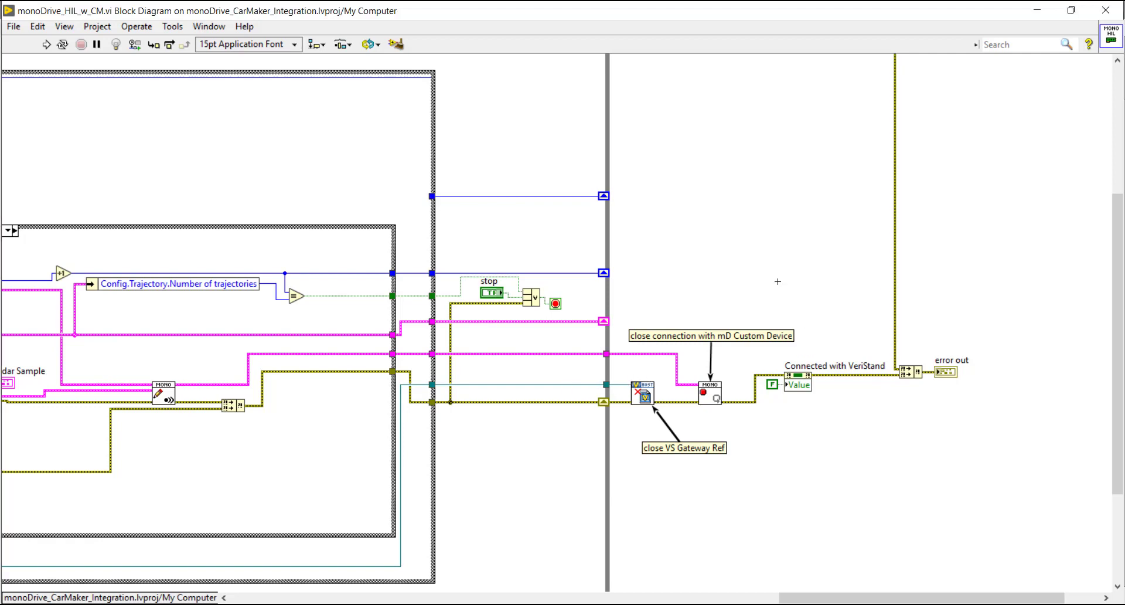
# - Run the monoDrive_HIL_w_CM VI, display its Wait_for_CM case, then minimize LabVIEW
pyautogui.click(45, 45)
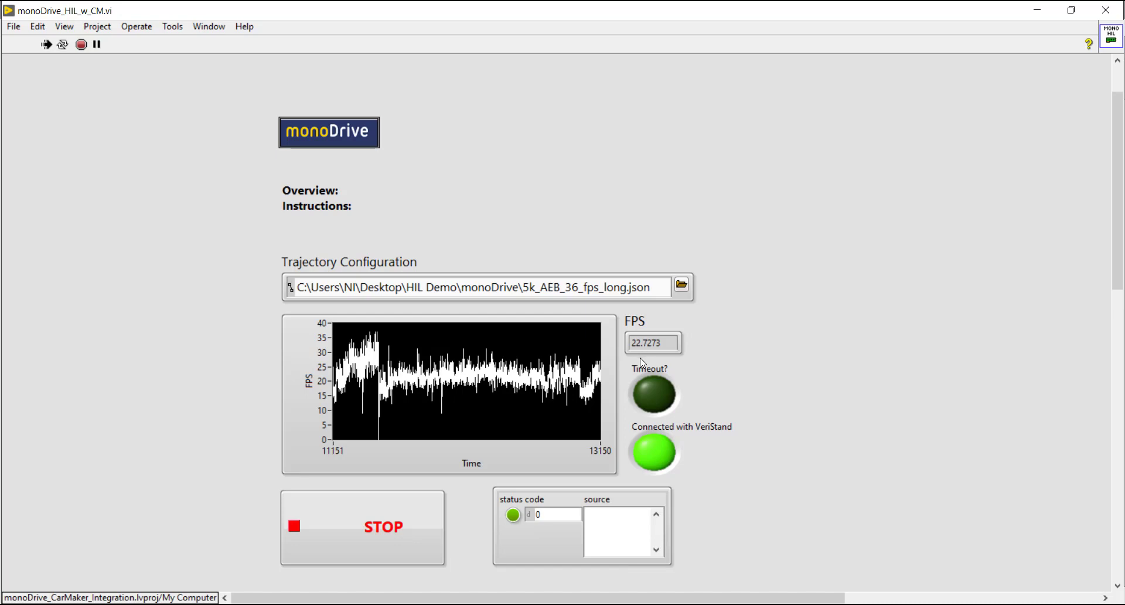
pyautogui.hotkey('ctrl', 'e')
pyautogui.click(740, 599)
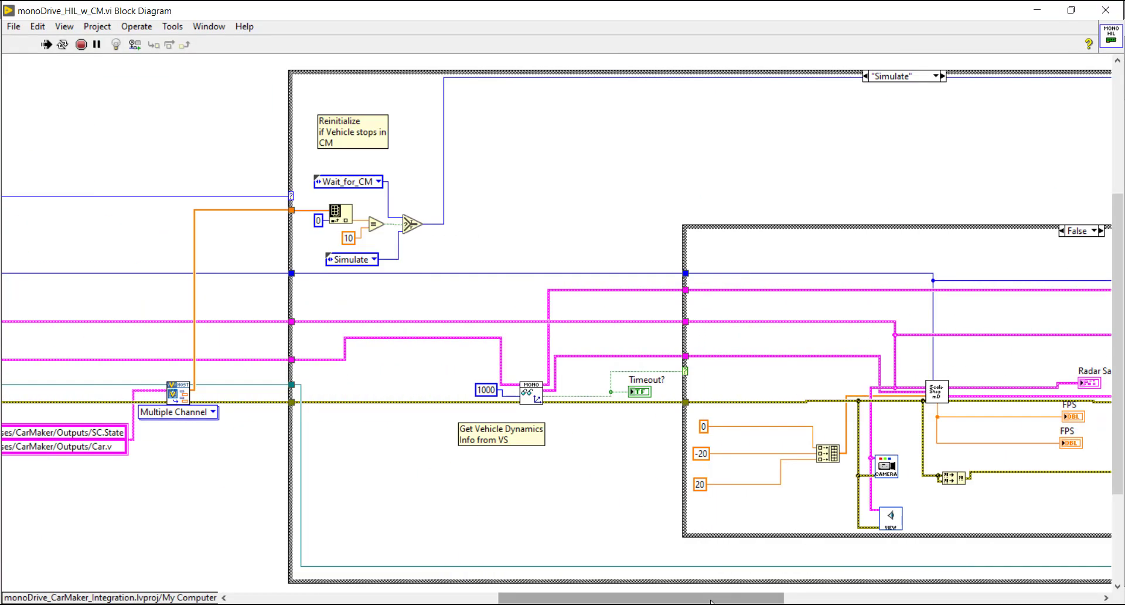
pyautogui.moveTo(741, 599); pyautogui.dragTo(820, 599)
pyautogui.click(635, 76)
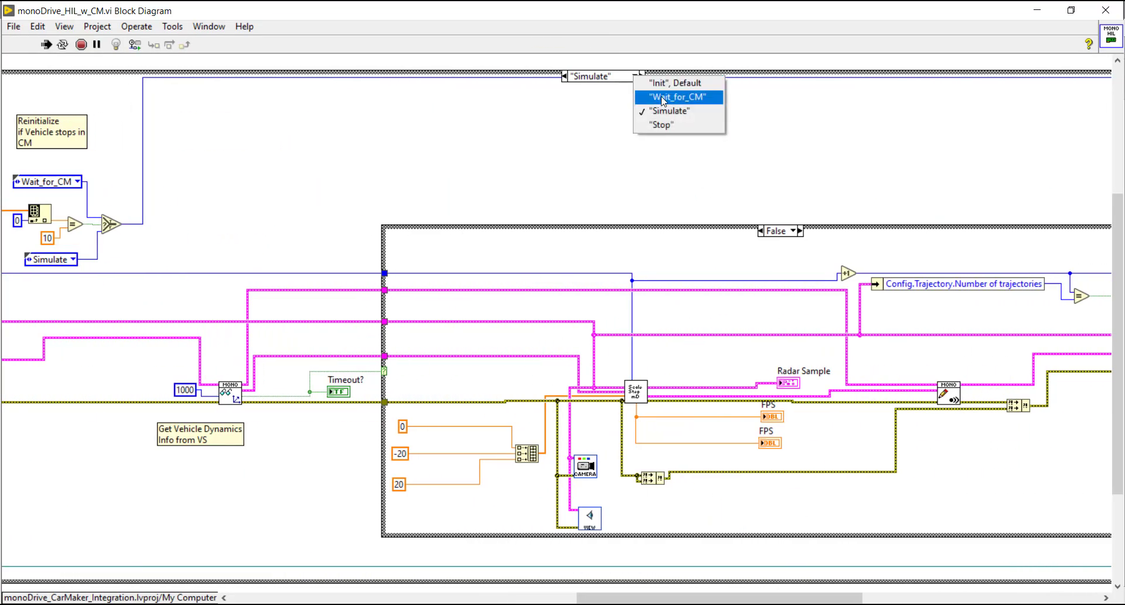
pyautogui.click(662, 97)
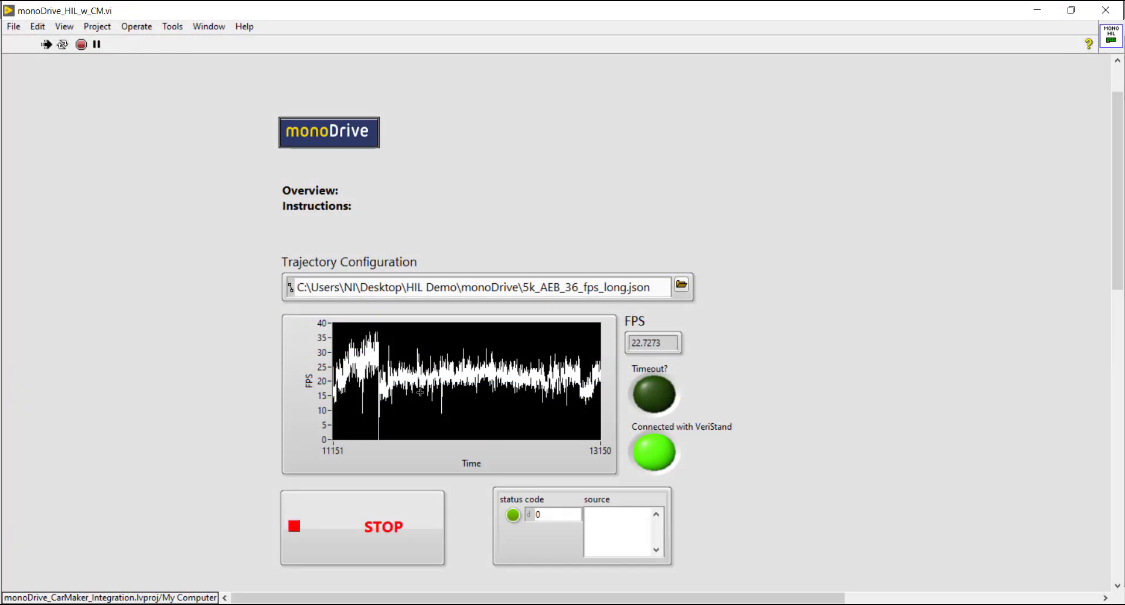
pyautogui.click(1037, 10)
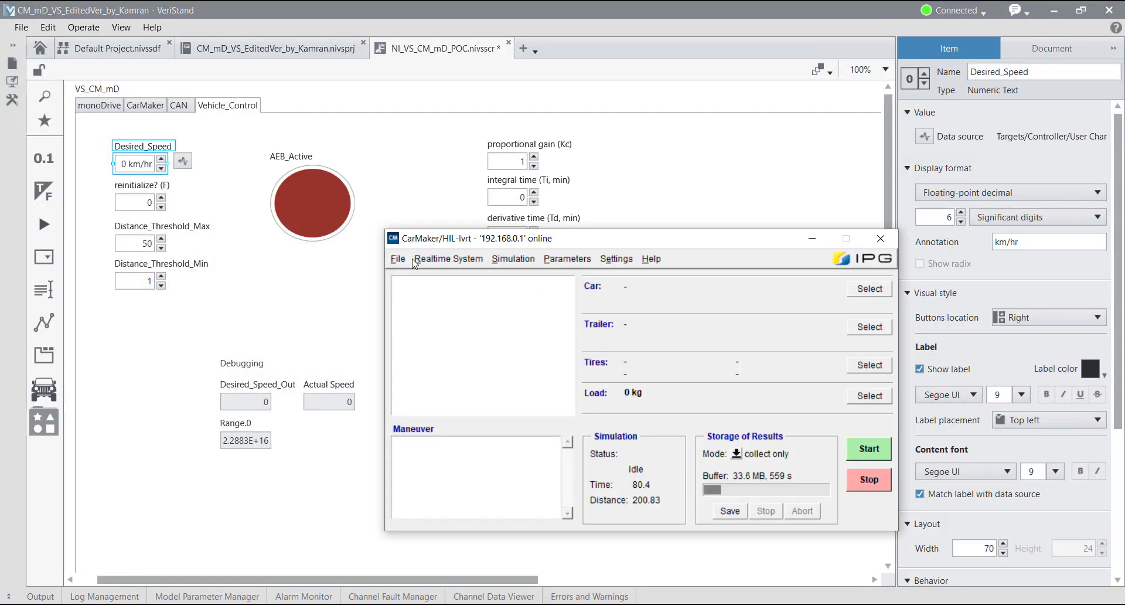
# - Load the AEB_TestRun test run in CarMaker
pyautogui.click(413, 262)
pyautogui.click(421, 303)
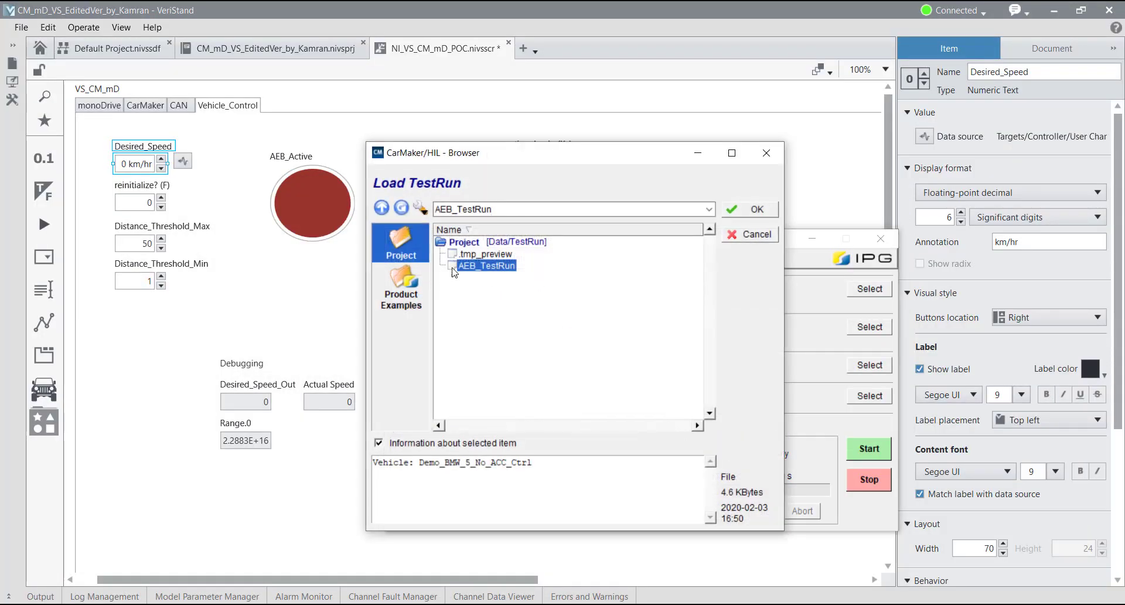
pyautogui.doubleClick(482, 267)
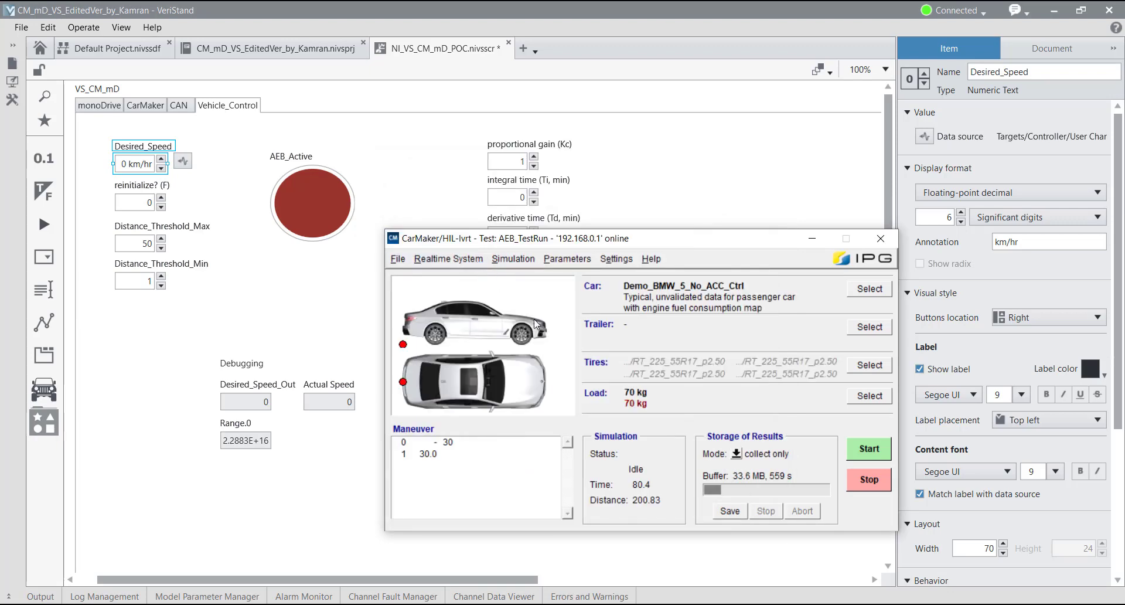
# - Check and close the Realtime System session log, then start the CarMaker simulation
pyautogui.click(448, 259)
pyautogui.click(447, 283)
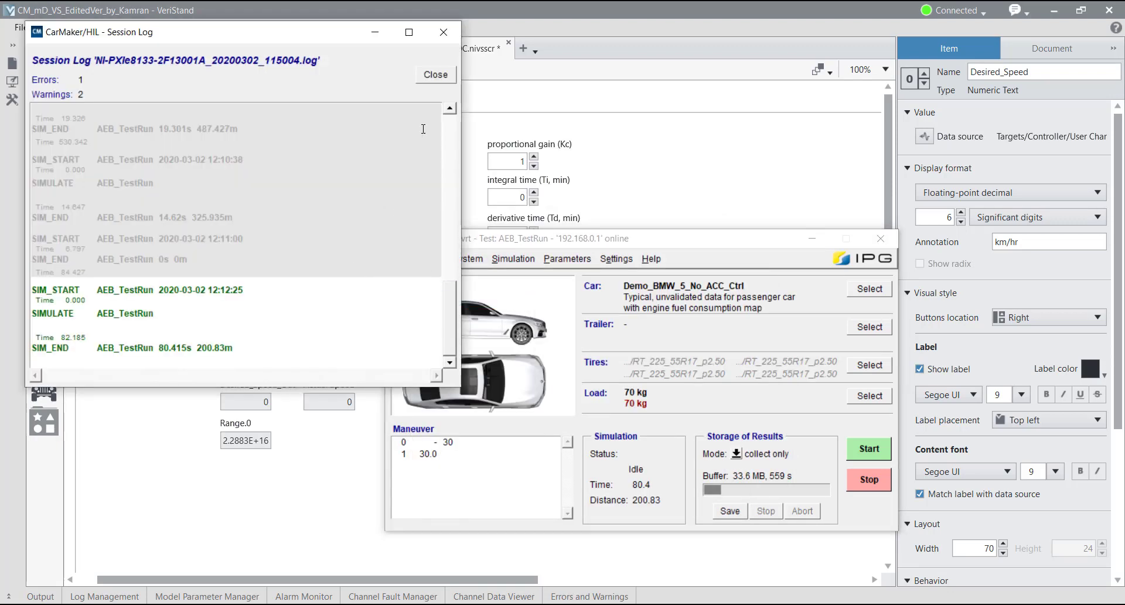
pyautogui.click(435, 75)
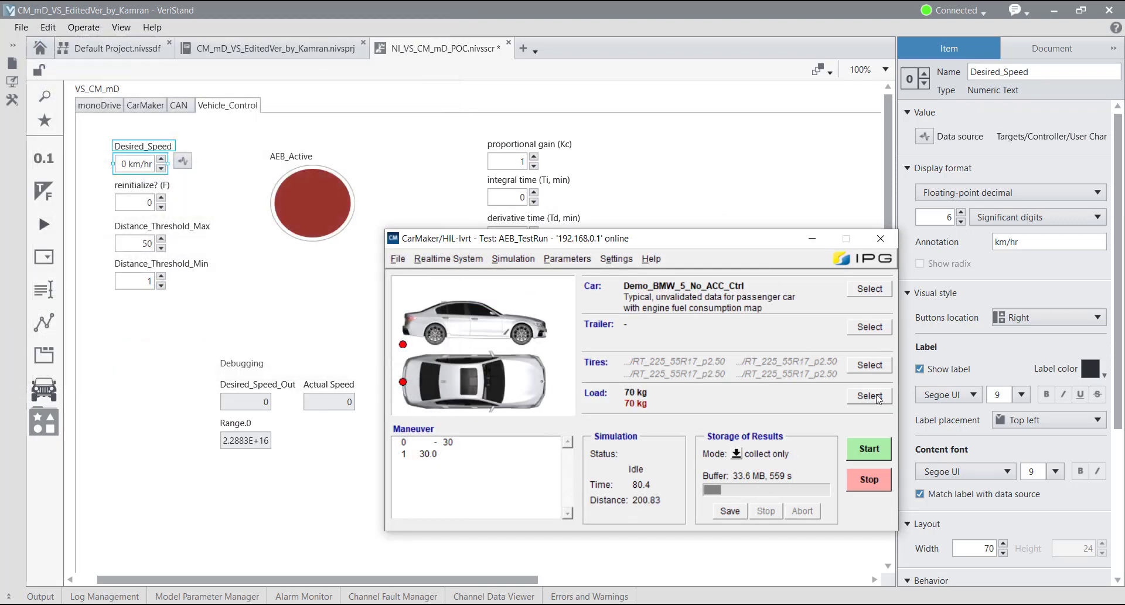
pyautogui.click(871, 451)
pyautogui.click(398, 258)
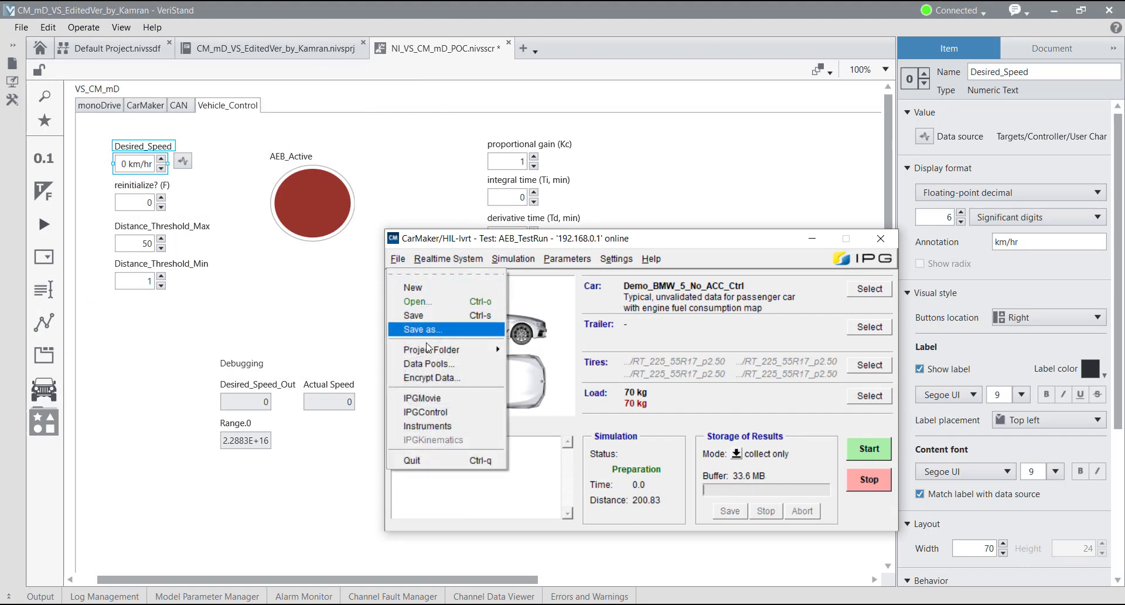
pyautogui.click(441, 401)
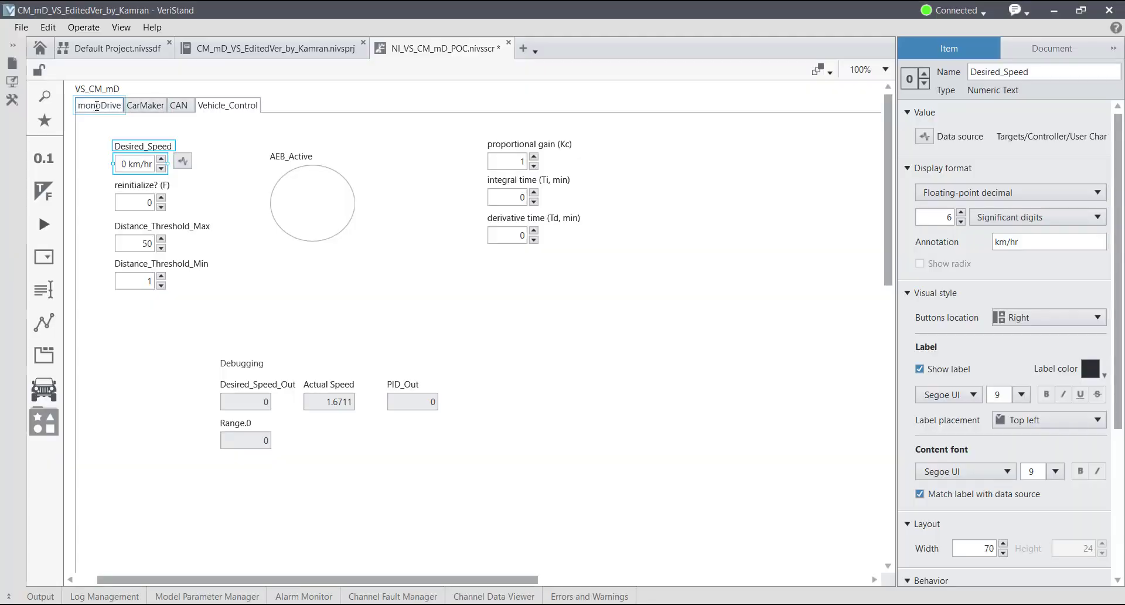
# - Cycle through the monoDrive, CarMaker, CAN and Vehicle_Control pages, ending on CAN
pyautogui.click(97, 106)
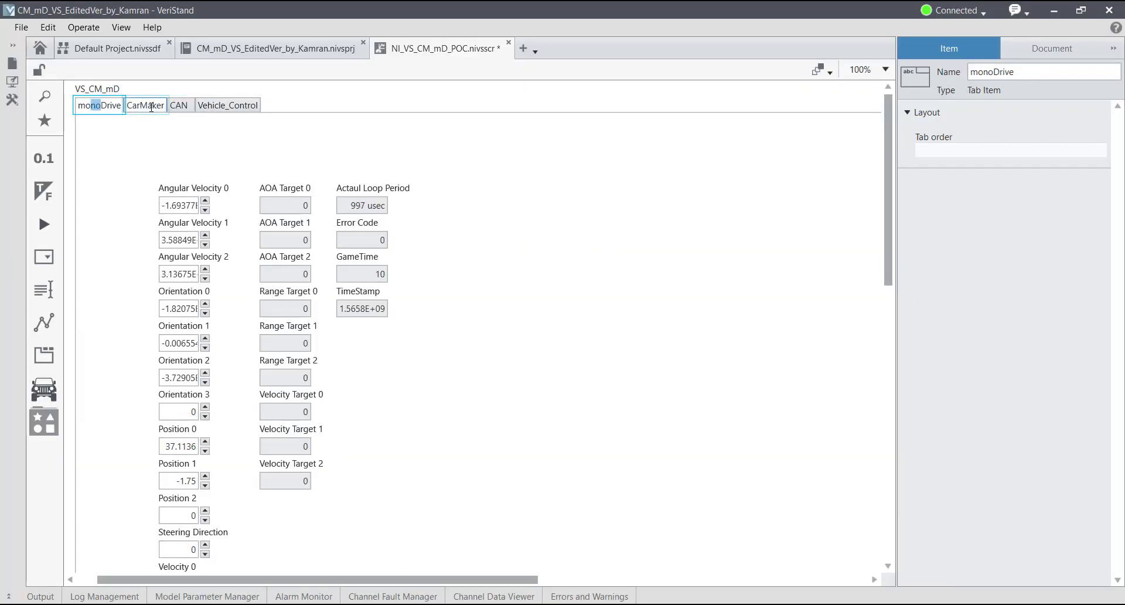
pyautogui.click(145, 105)
pyautogui.click(178, 105)
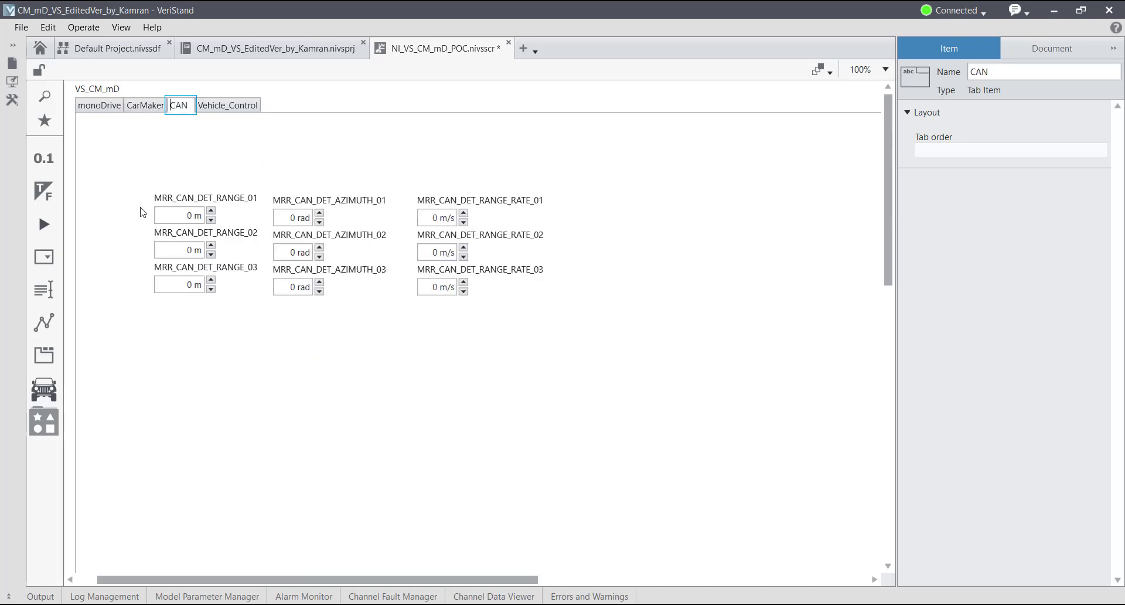
pyautogui.click(220, 105)
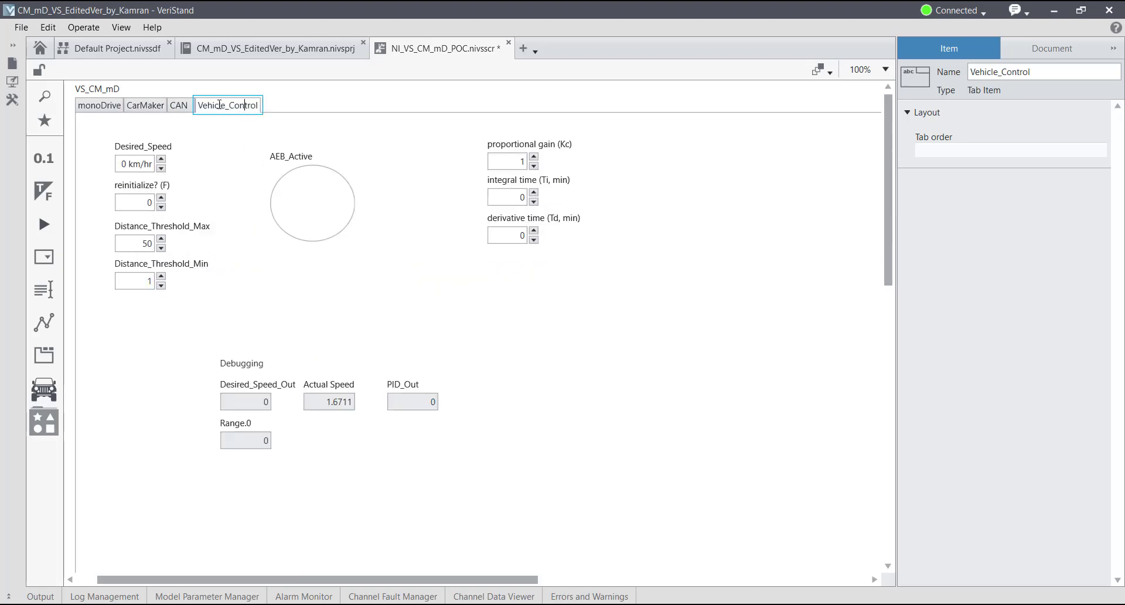
pyautogui.click(178, 105)
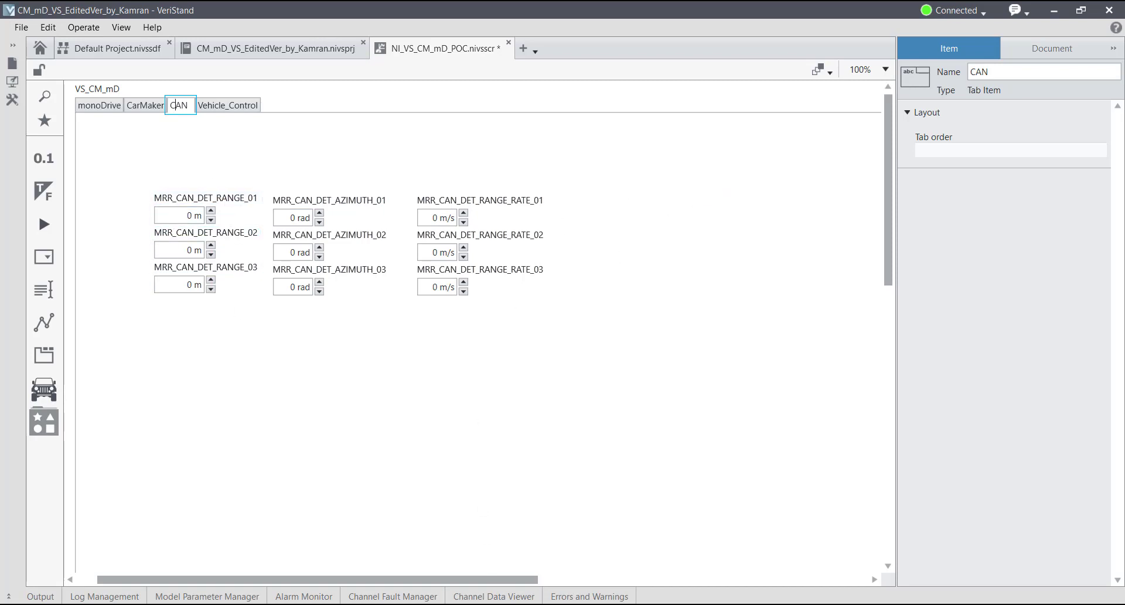
pyautogui.moveTo(560, 604)
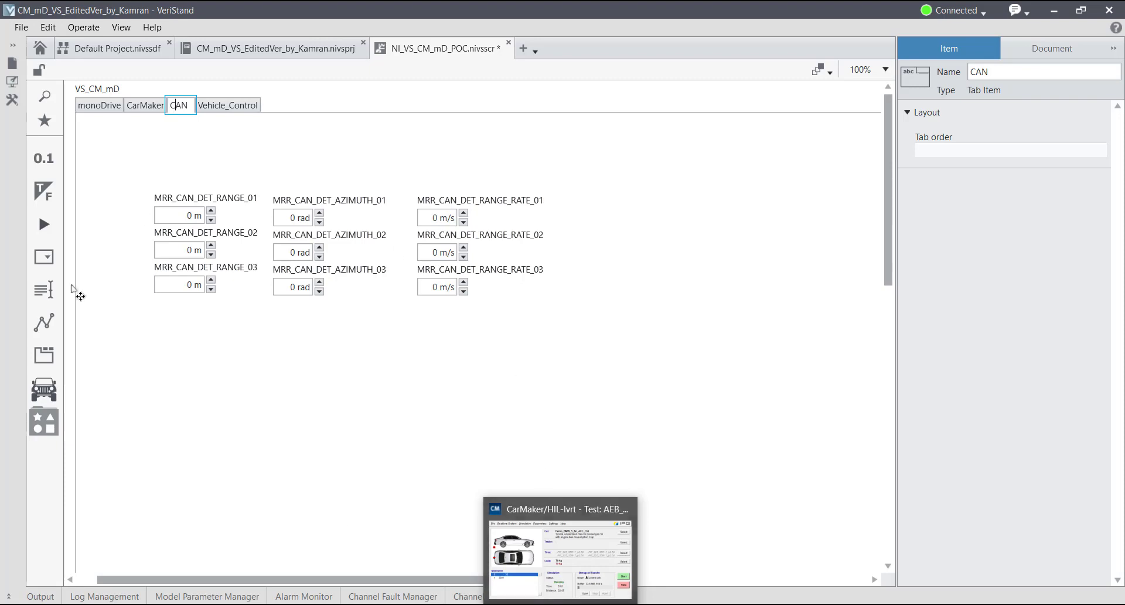
# - Resize and arrange the VeriStand, Unreal, IPGMovie and CarMaker windows side by side
pyautogui.click(1082, 10)
pyautogui.moveTo(698, 245); pyautogui.dragTo(842, 241)
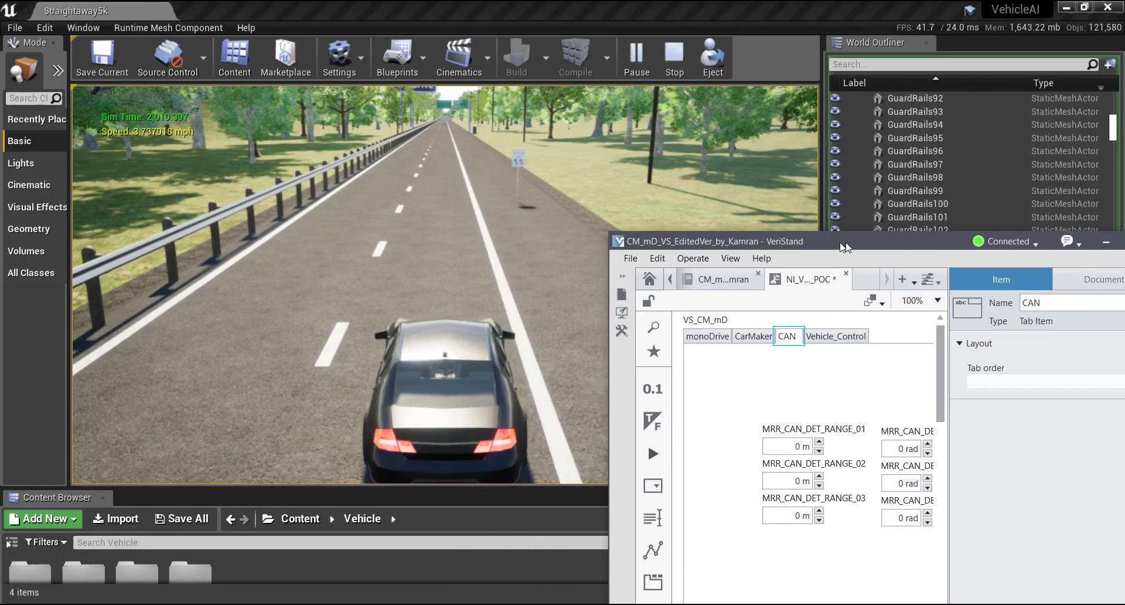
pyautogui.doubleClick(1018, 7)
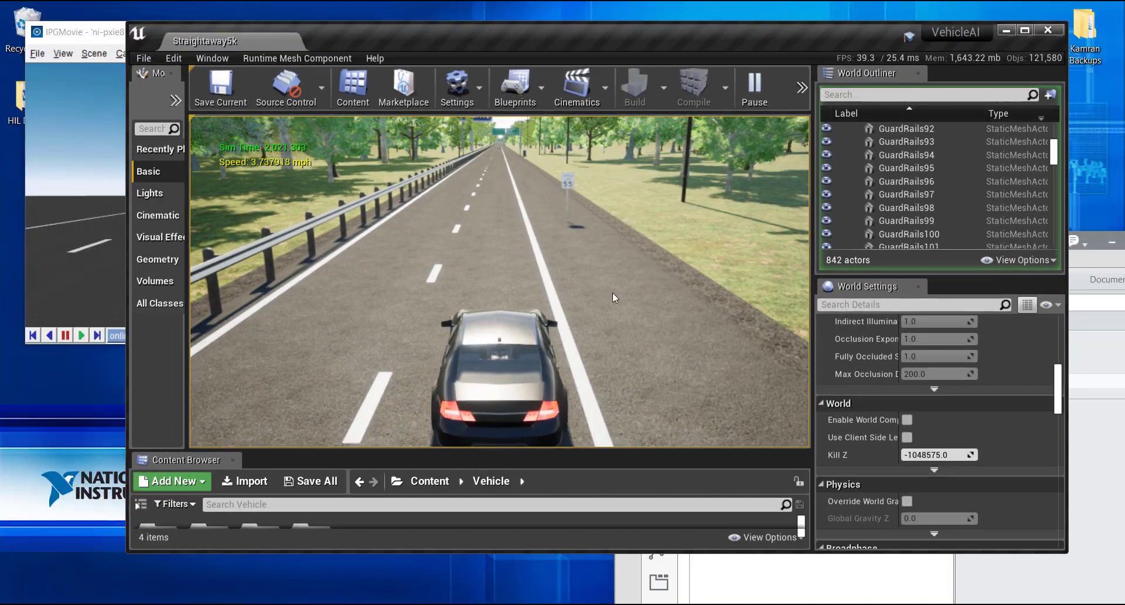
pyautogui.hotkey('alt', 'Tab')
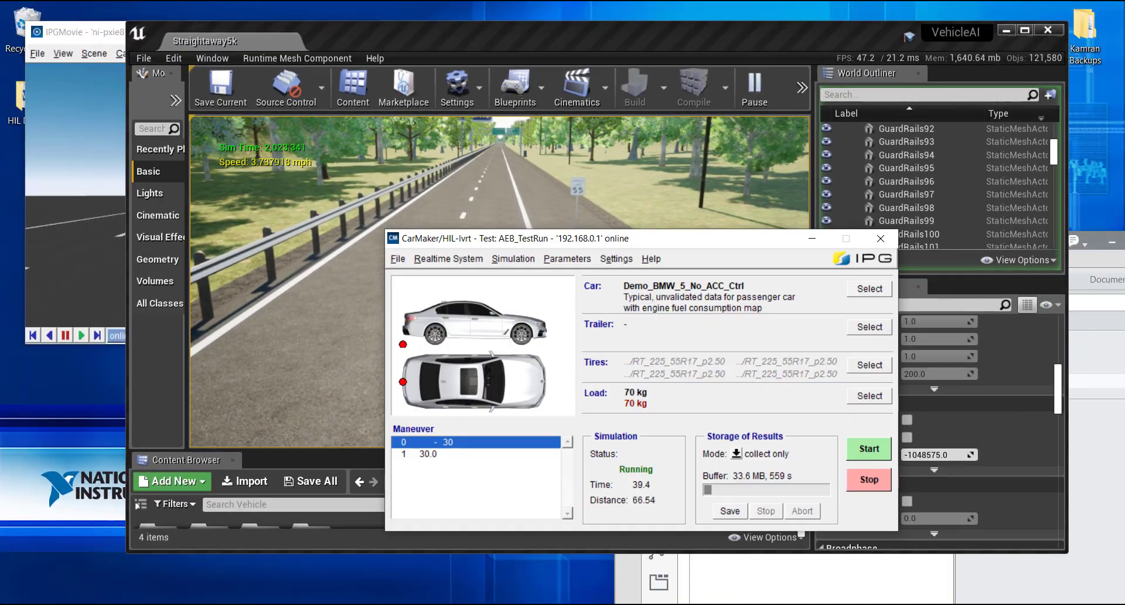
pyautogui.click(76, 32)
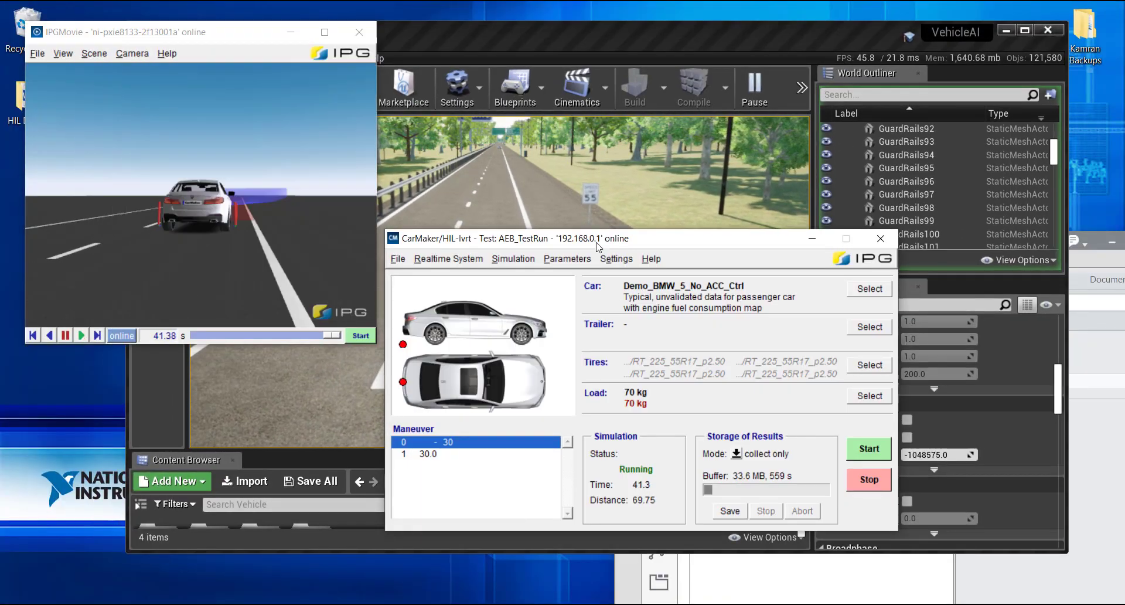
pyautogui.moveTo(760, 246); pyautogui.dragTo(208, 381)
pyautogui.click(809, 580)
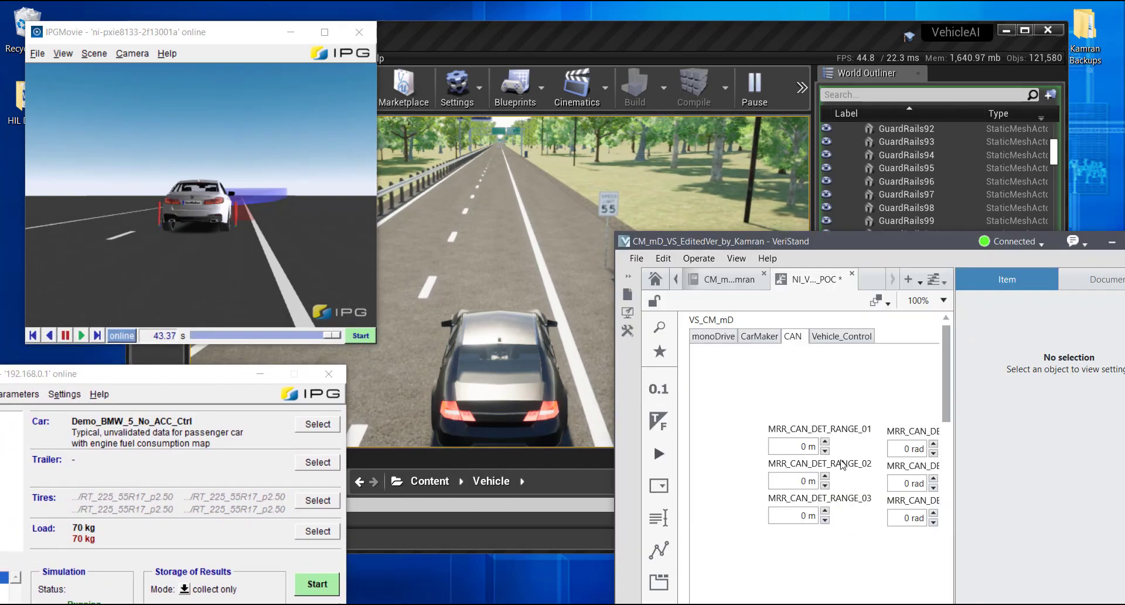
# - Set Desired_Speed to 85 km/hr on Vehicle_Control and watch targets on monoDrive
pyautogui.click(840, 336)
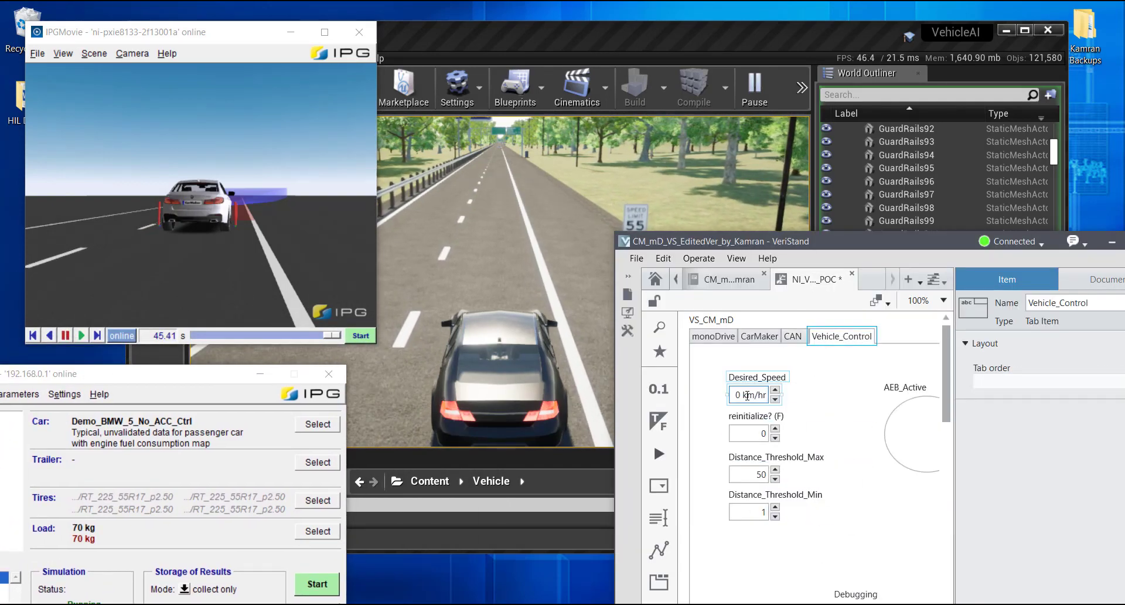
pyautogui.click(745, 395)
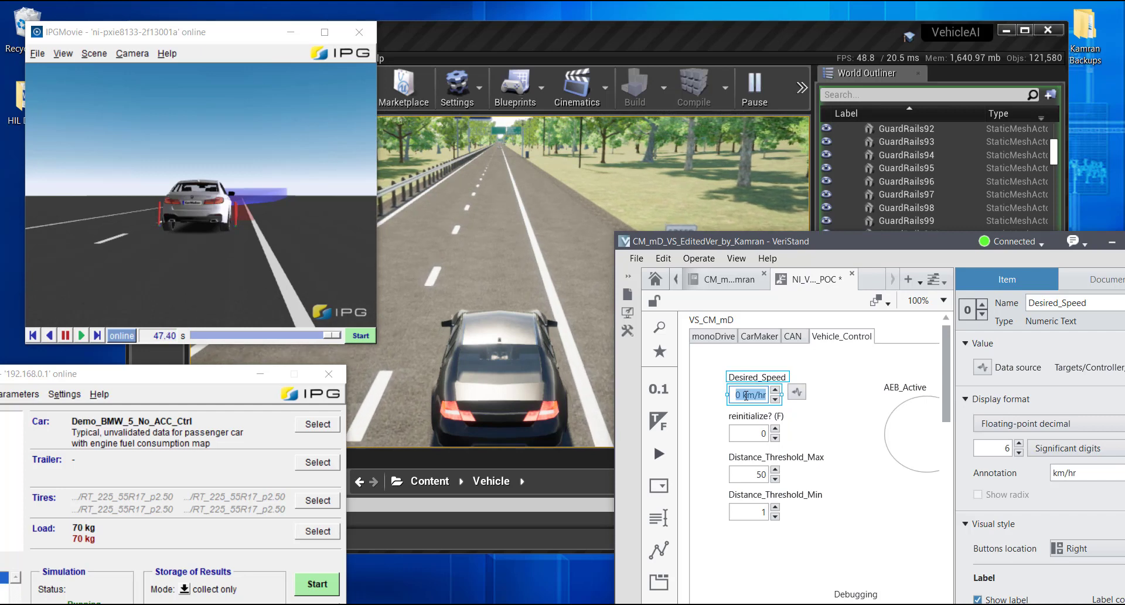
pyautogui.press('Return')
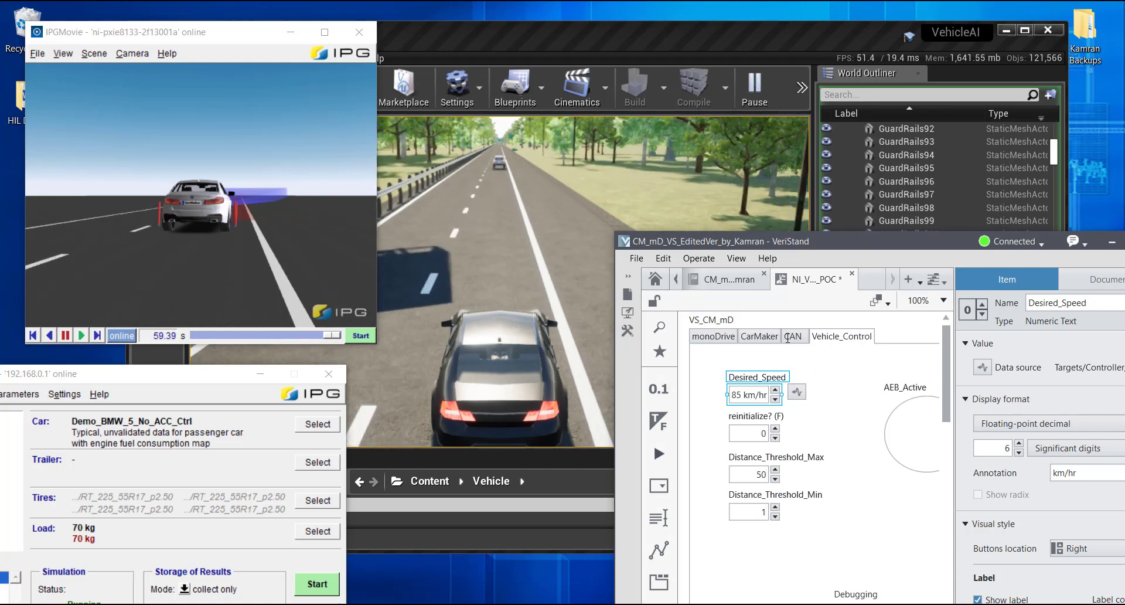
pyautogui.moveTo(734, 336); pyautogui.dragTo(722, 336)
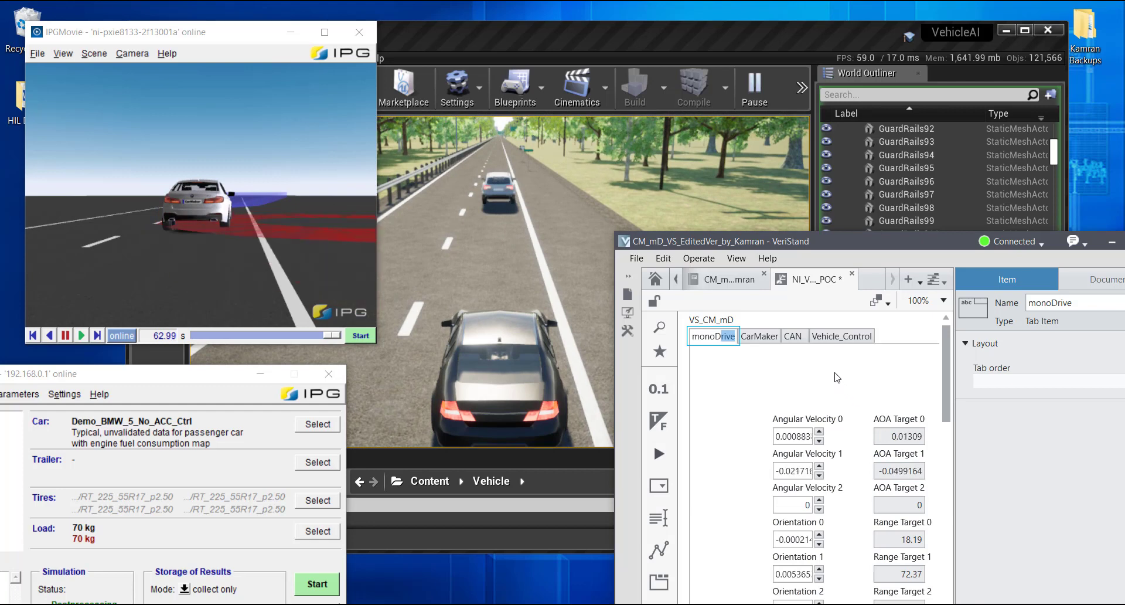
pyautogui.click(826, 336)
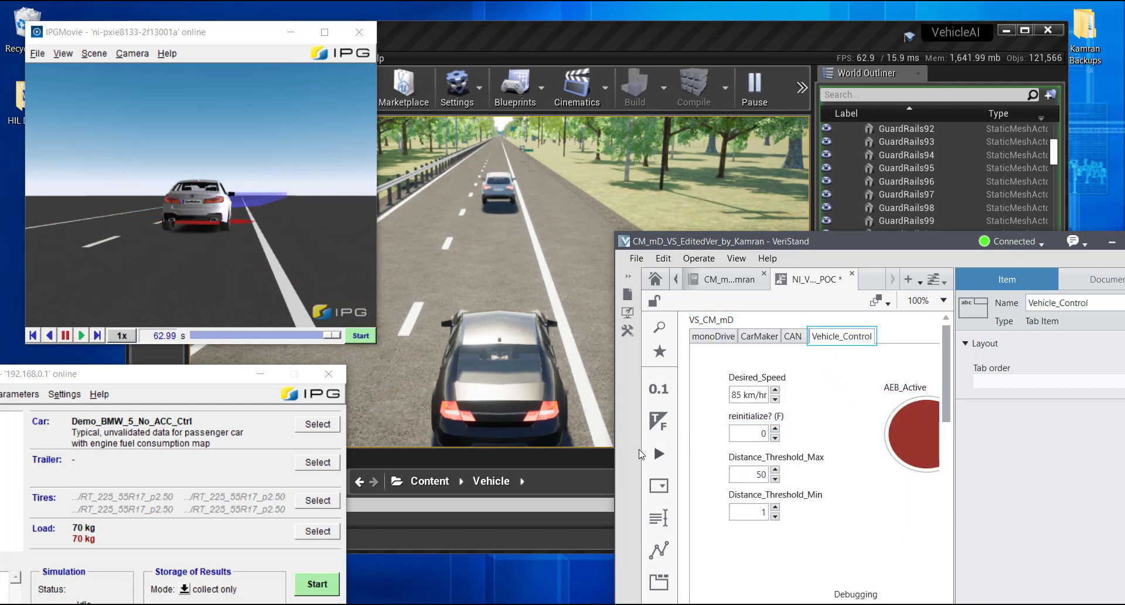
# - Set Desired_Speed to 100 km/hr, rerun CarMaker, and check the CAN radar ranges
pyautogui.click(326, 590)
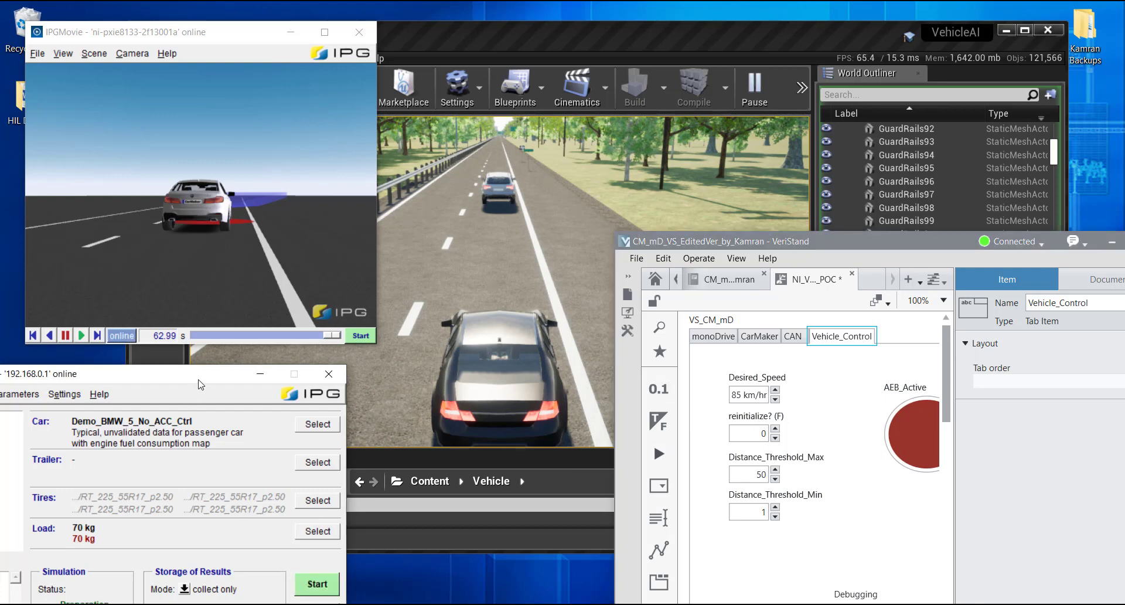
pyautogui.click(739, 395)
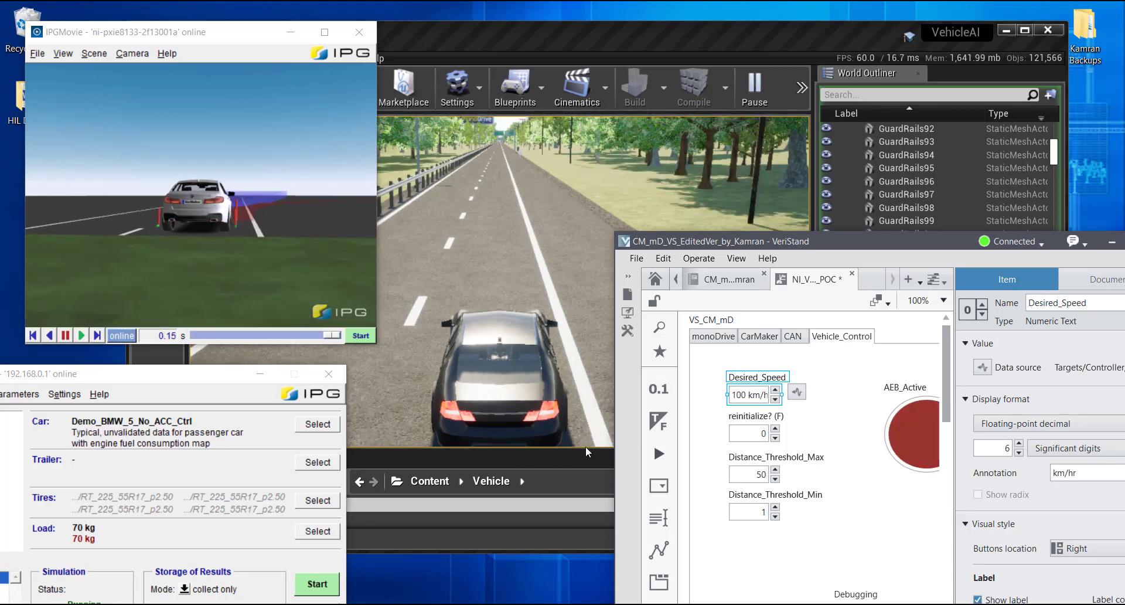
pyautogui.click(331, 583)
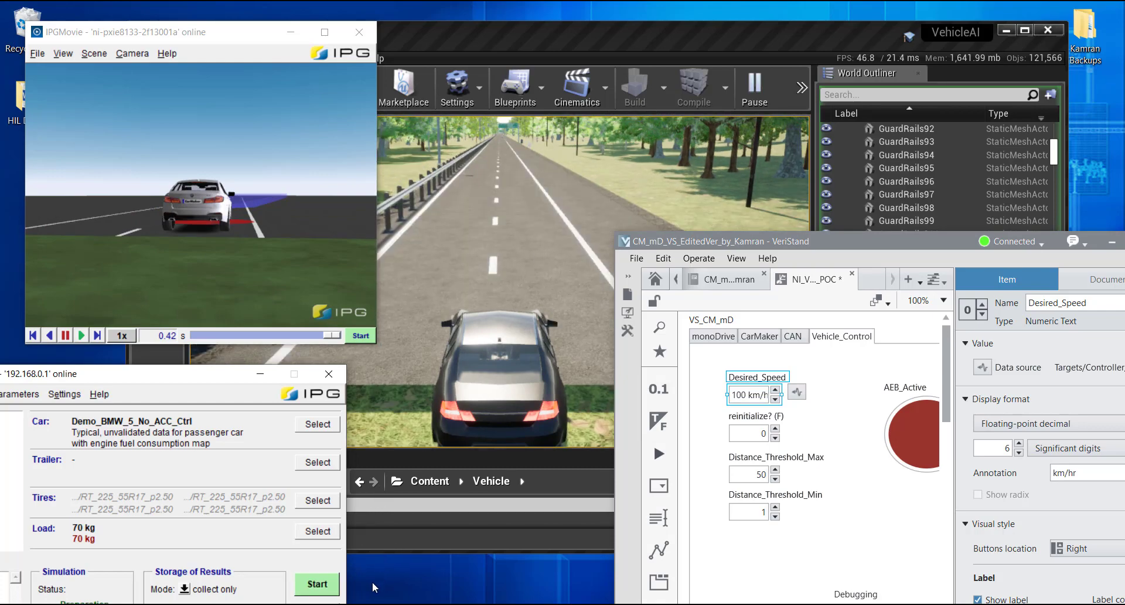
pyautogui.moveTo(343, 604)
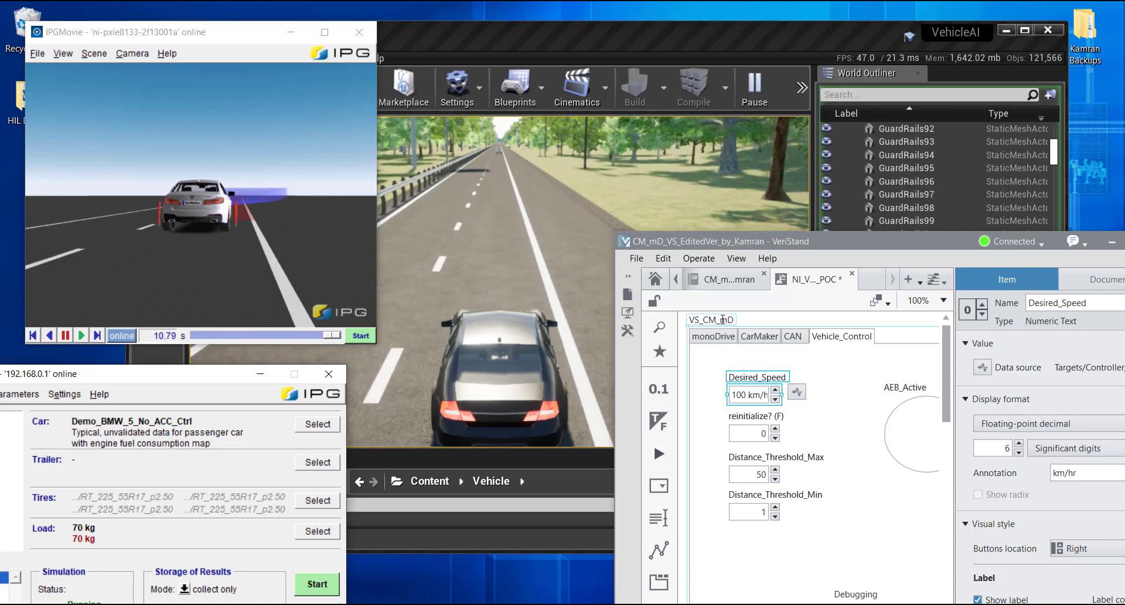
pyautogui.click(793, 336)
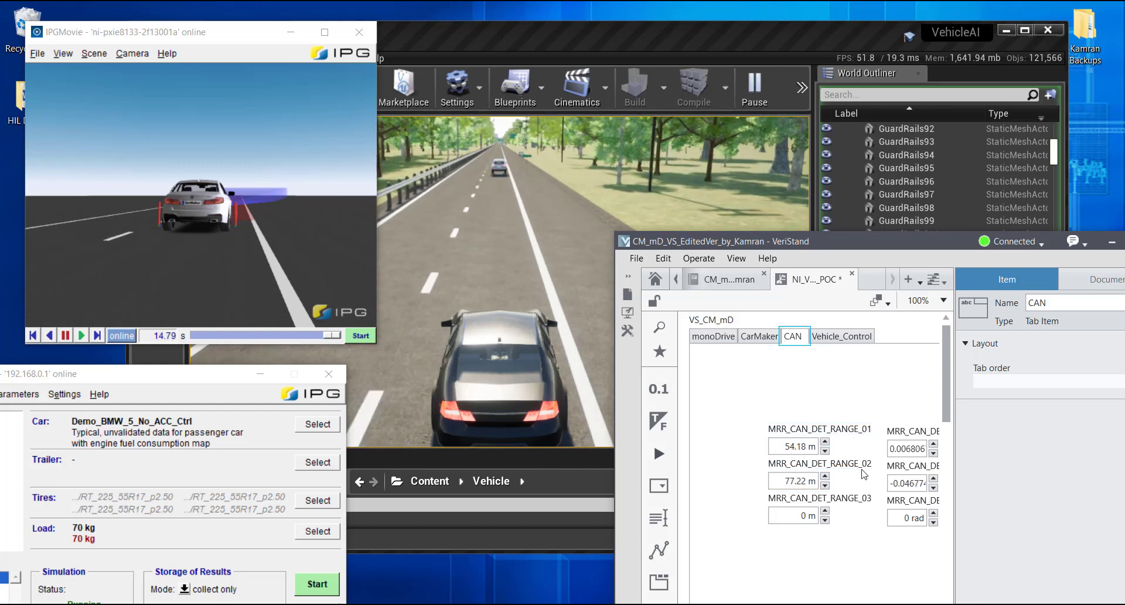
pyautogui.click(840, 336)
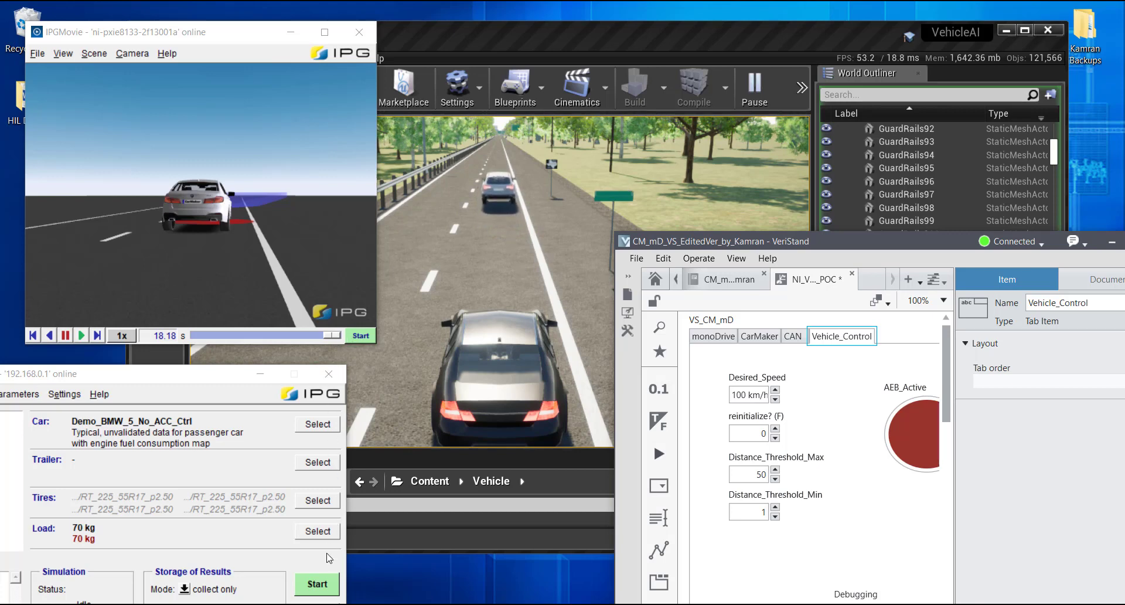
# - Replace Desired_Speed with 125 km/hr and start another CarMaker run
pyautogui.doubleClick(744, 396)
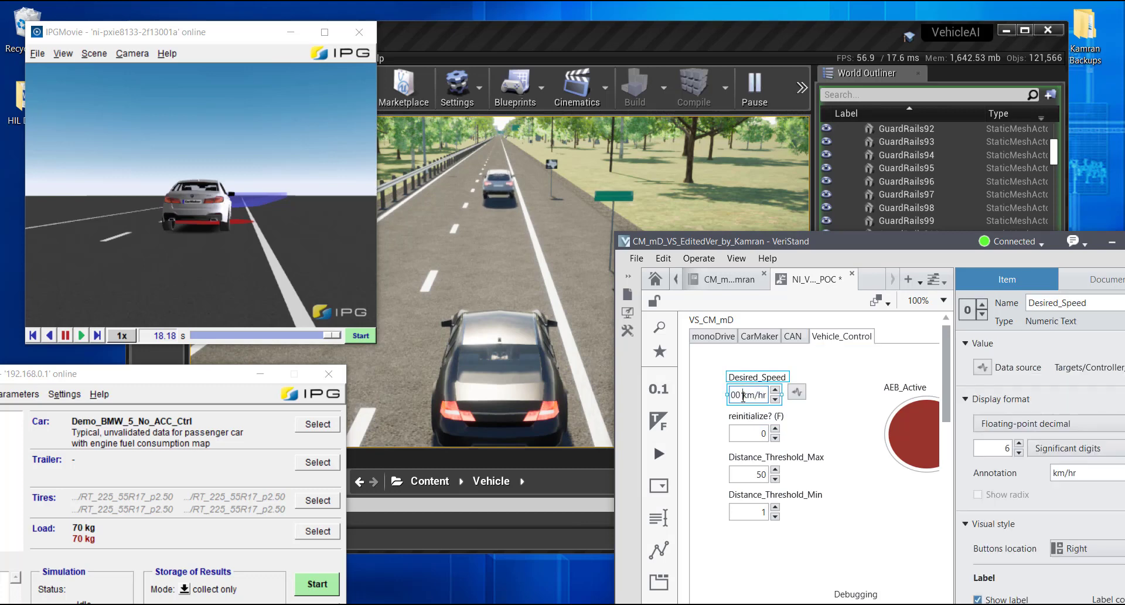
pyautogui.write('125')
pyautogui.click(764, 434)
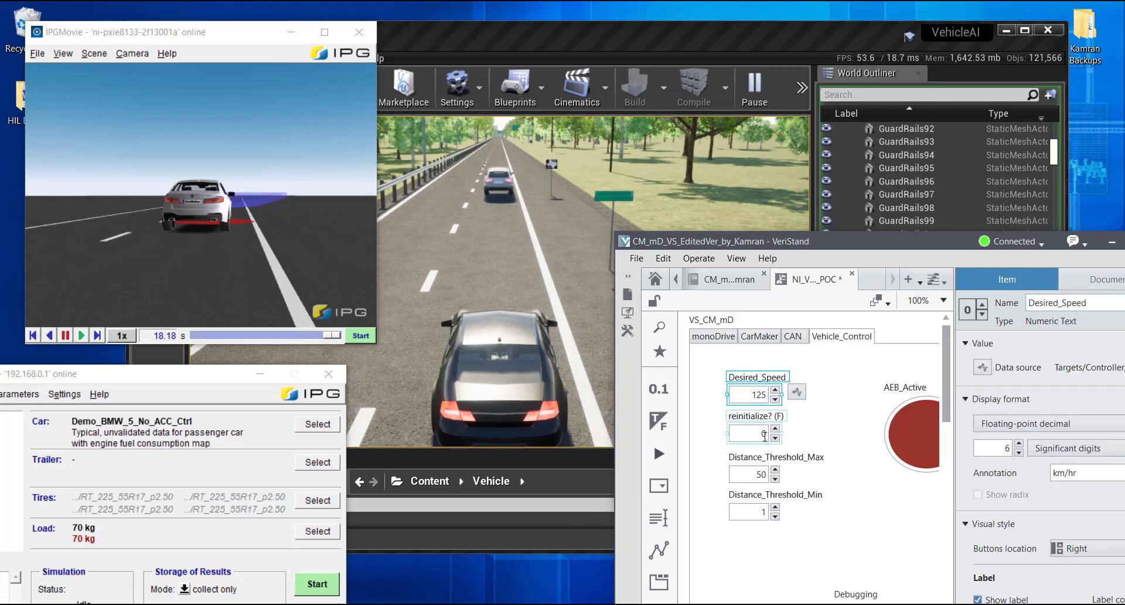
pyautogui.click(867, 521)
pyautogui.click(332, 588)
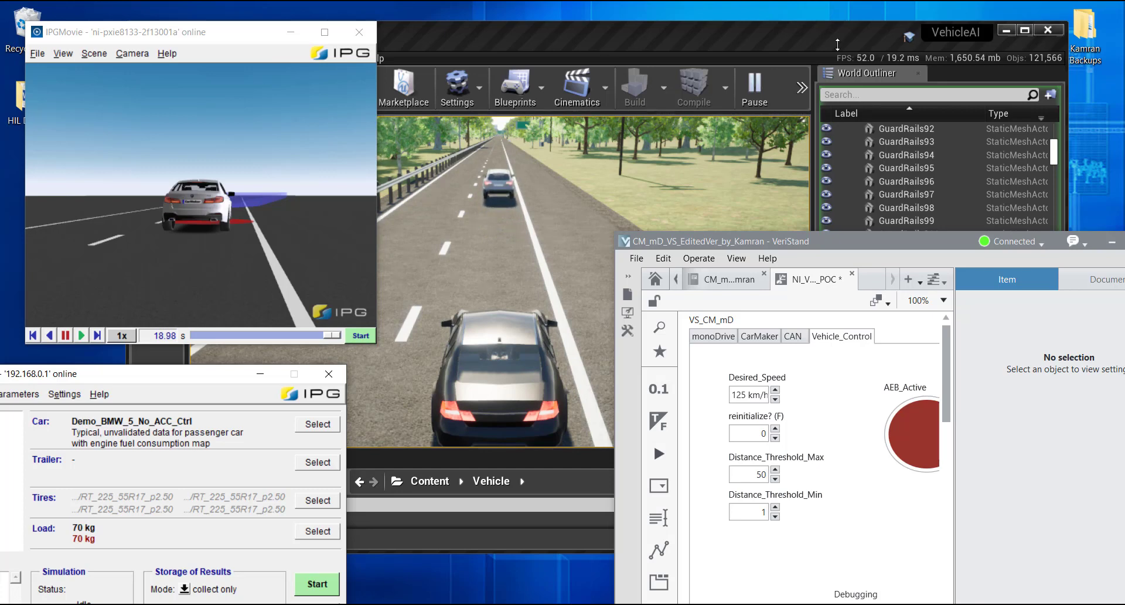
pyautogui.moveTo(879, 241); pyautogui.dragTo(803, 179)
pyautogui.moveTo(928, 269); pyautogui.dragTo(940, 304)
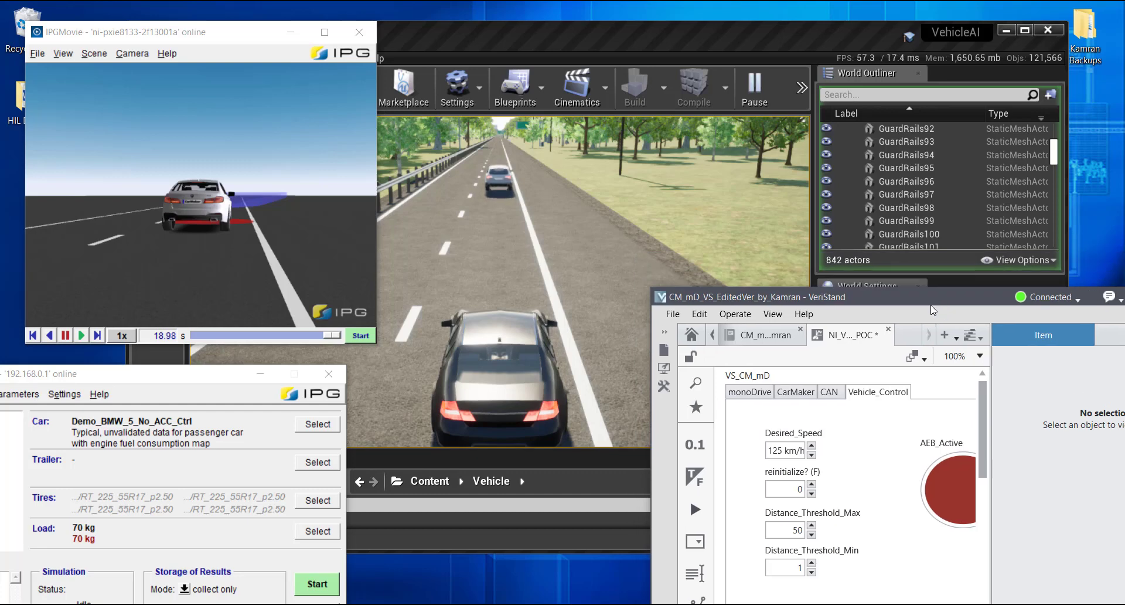